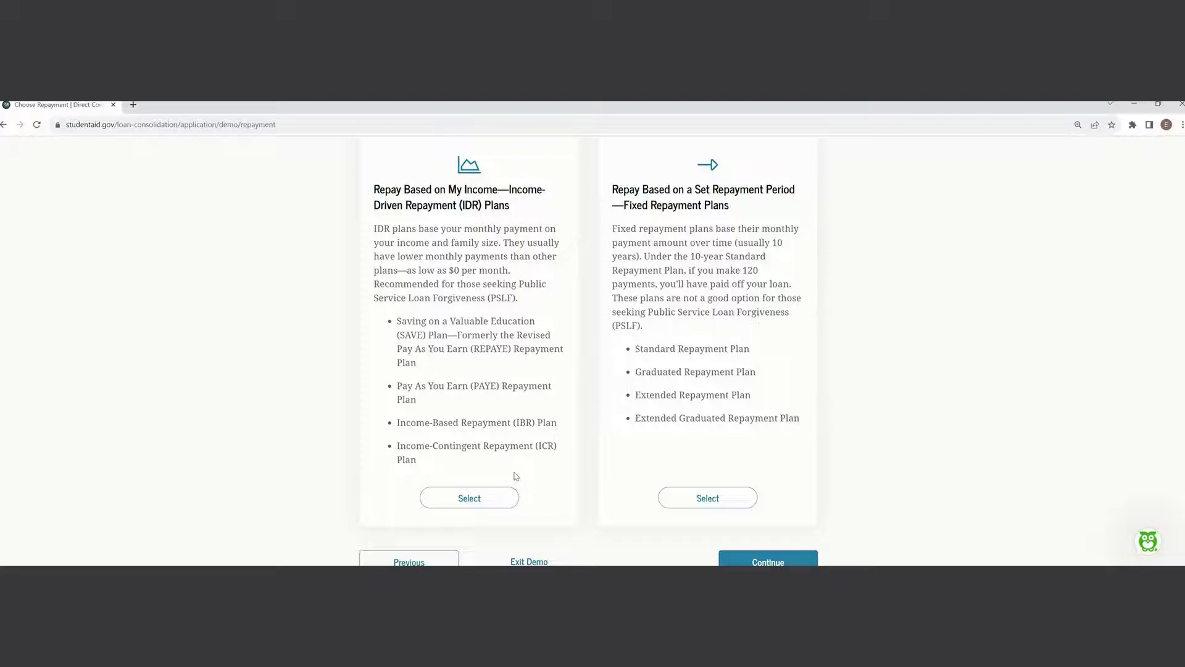
Choose the Income-Driven Repayment (IDR) plans as the repayment option and continue the application.
left_click(465, 500)
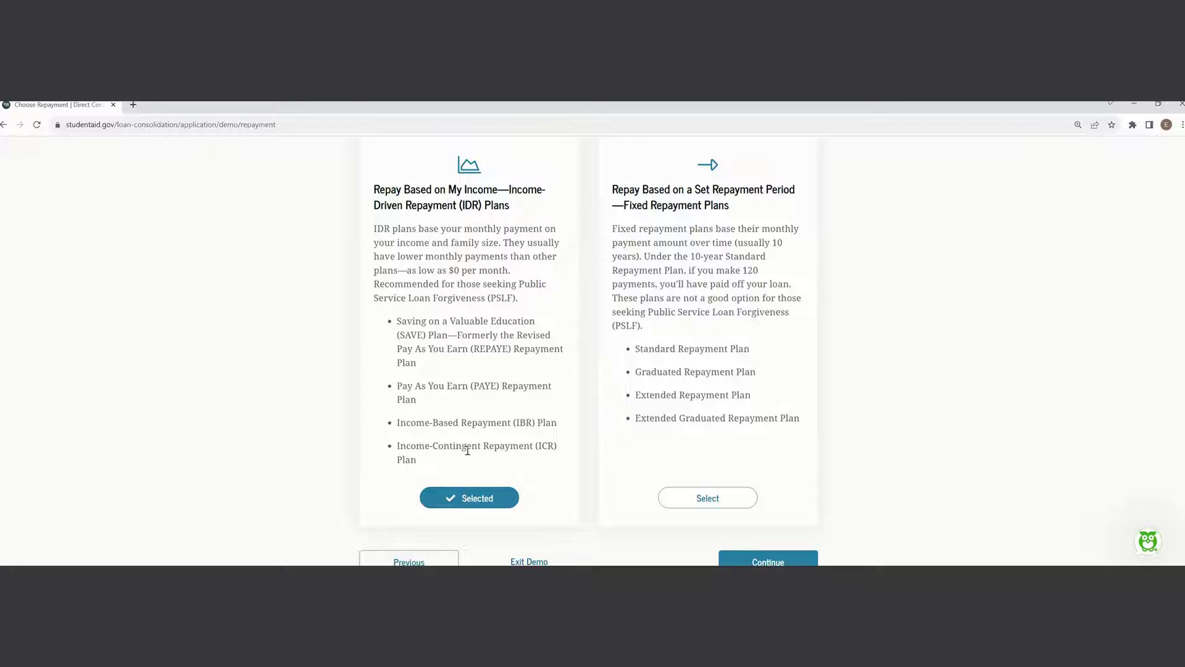
scroll(467, 451, "down", 2)
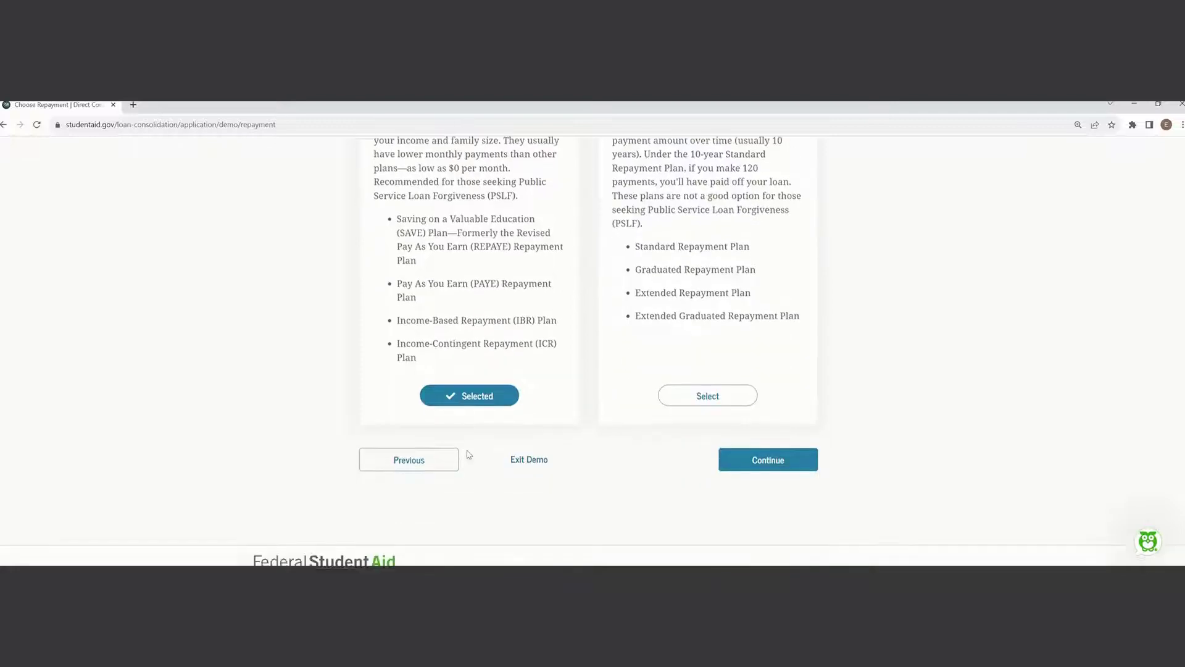
left_click(733, 463)
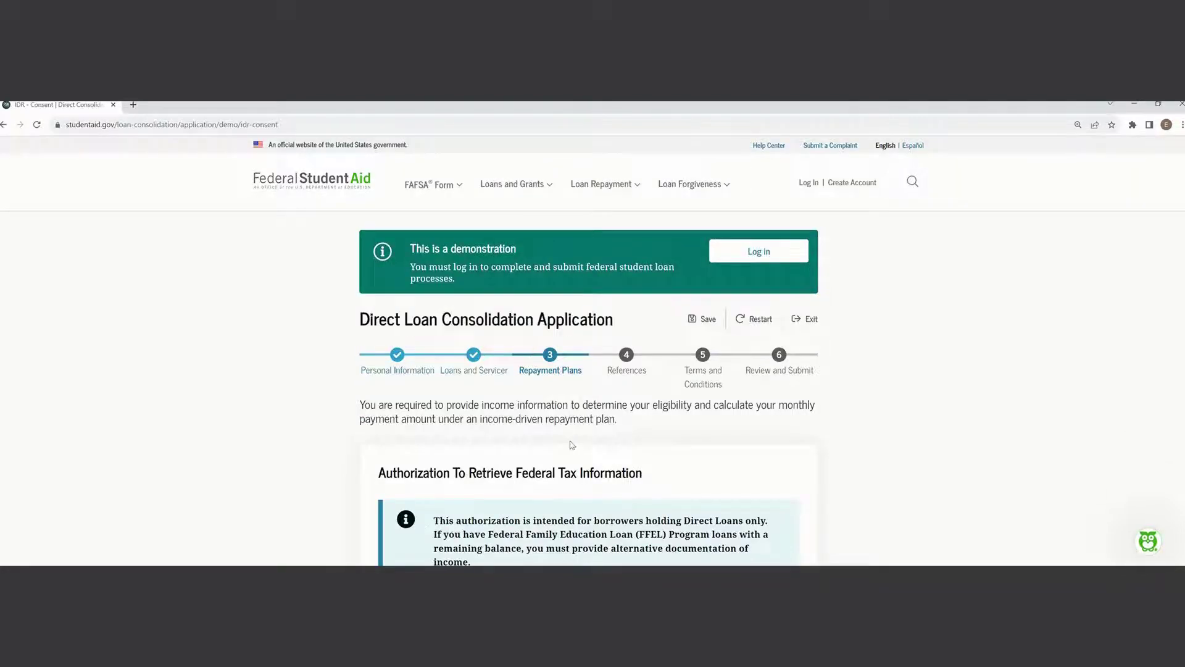
Read through the Authorization To Retrieve Federal Tax Information and approve it.
scroll(568, 487, "down", 7)
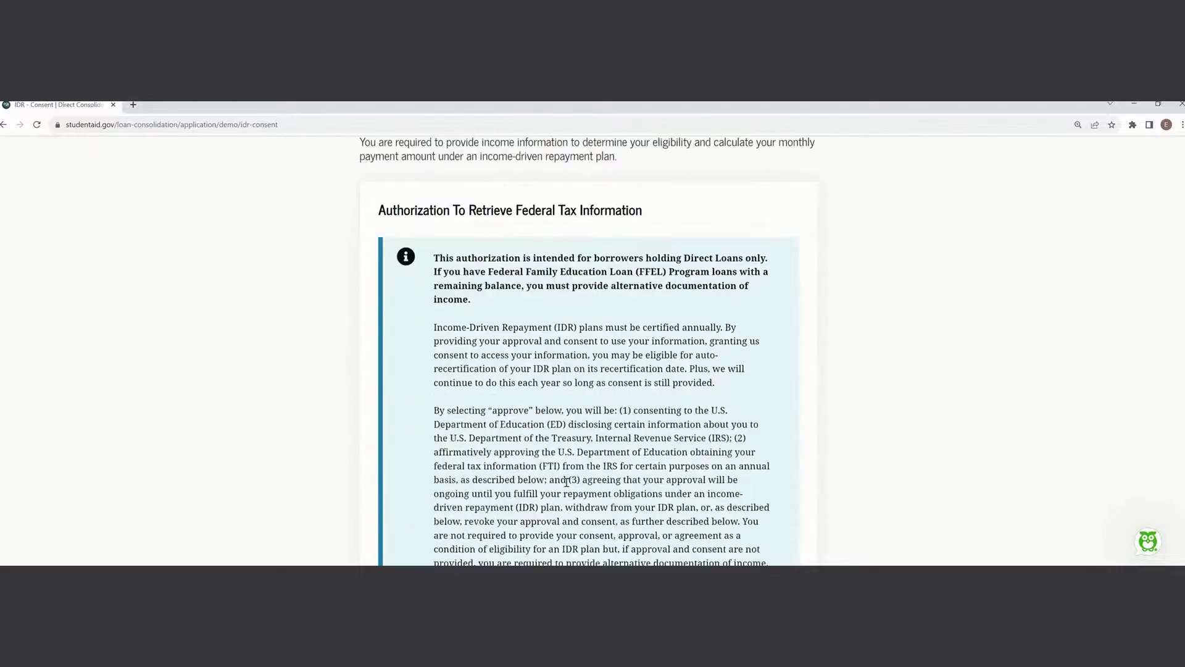
scroll(568, 487, "down", 5)
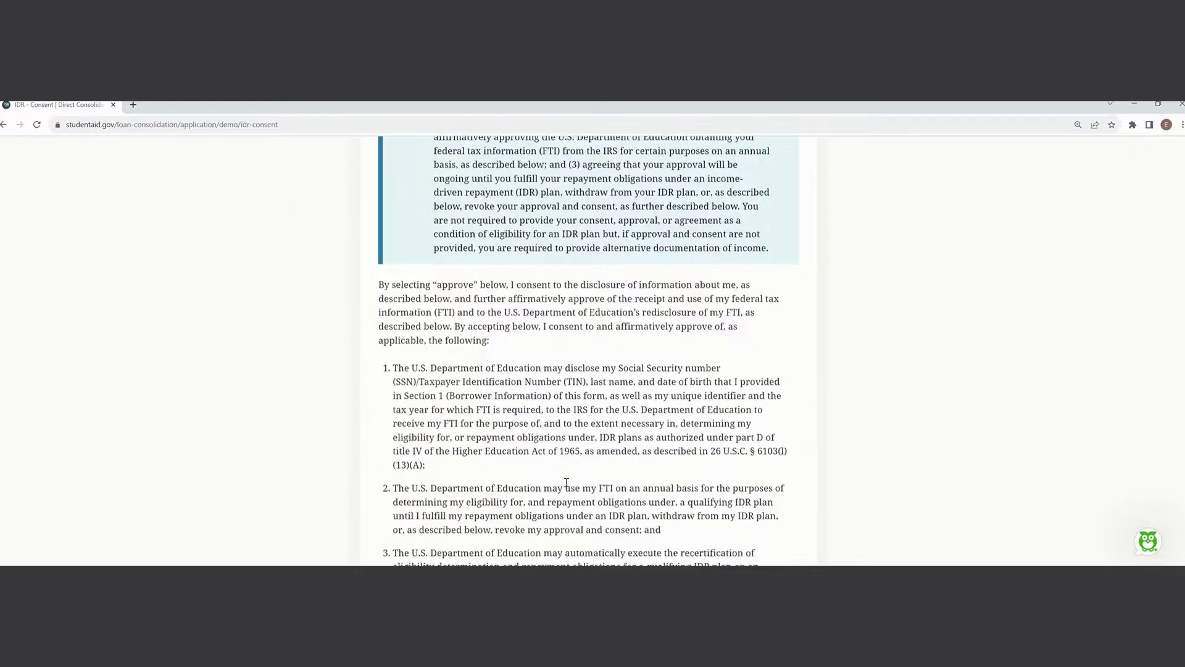
scroll(567, 482, "down", 2)
scroll(584, 396, "down", 4)
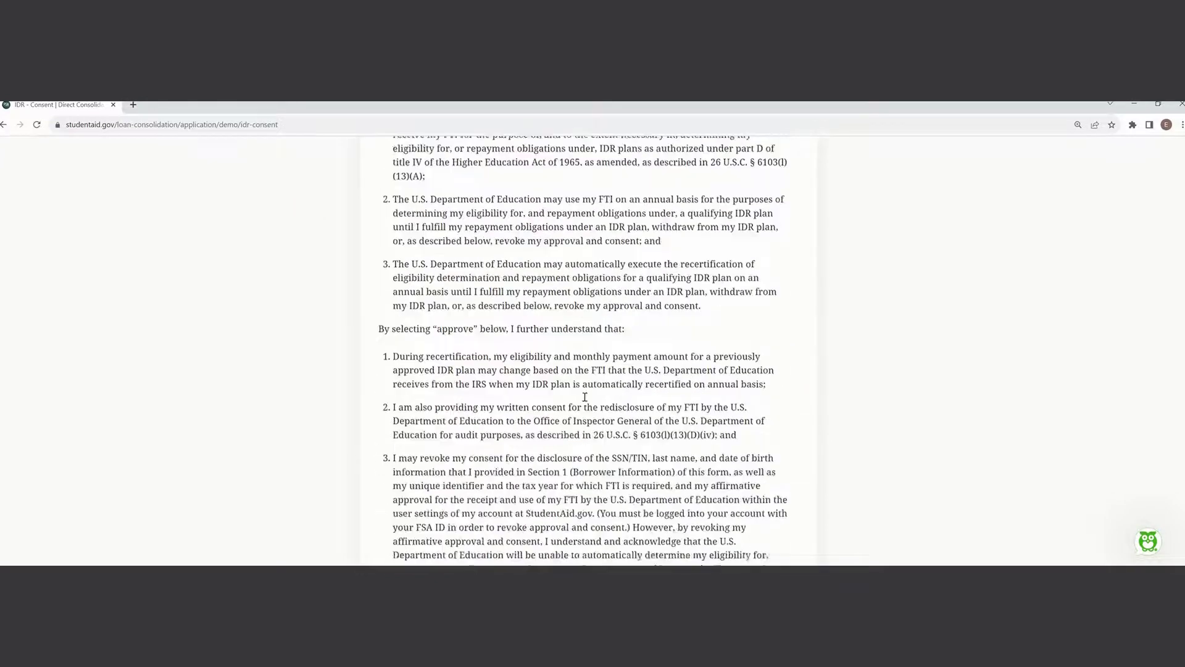
scroll(584, 397, "down", 4)
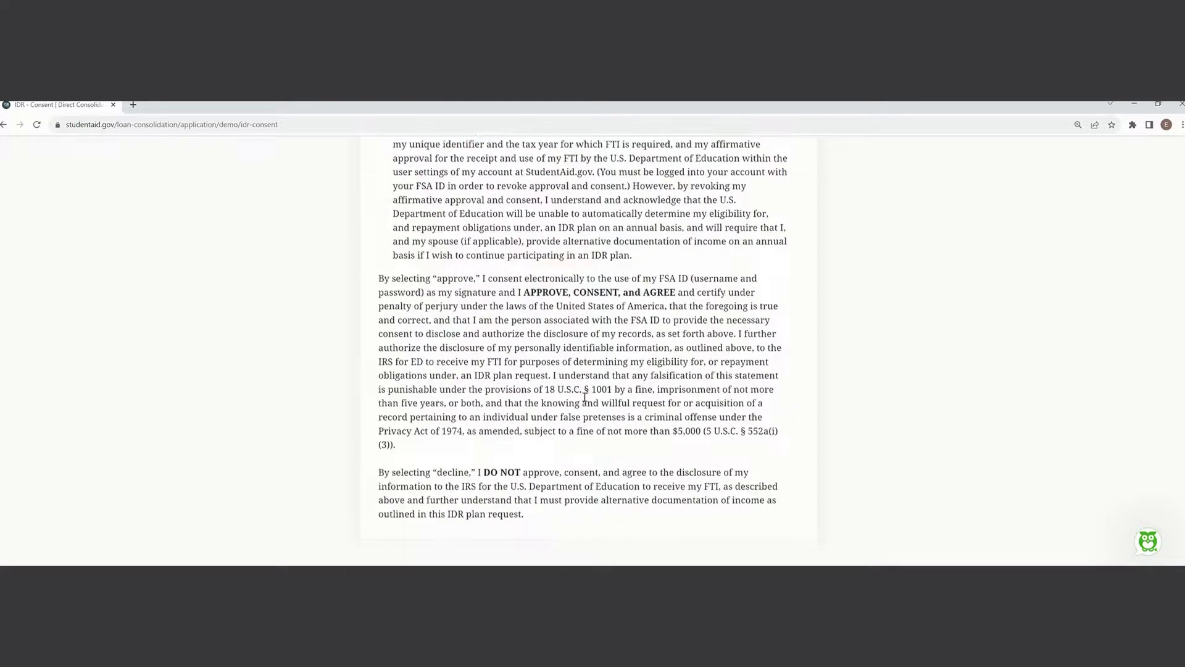
scroll(585, 397, "down", 2)
scroll(584, 397, "down", 6)
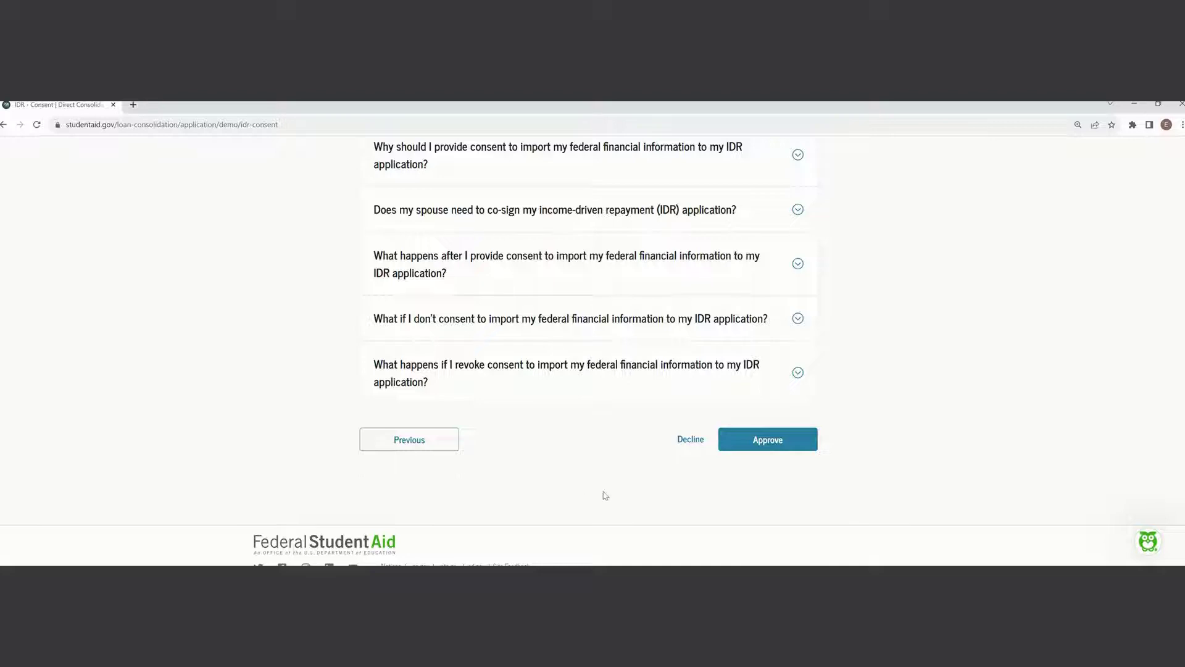
left_click(764, 442)
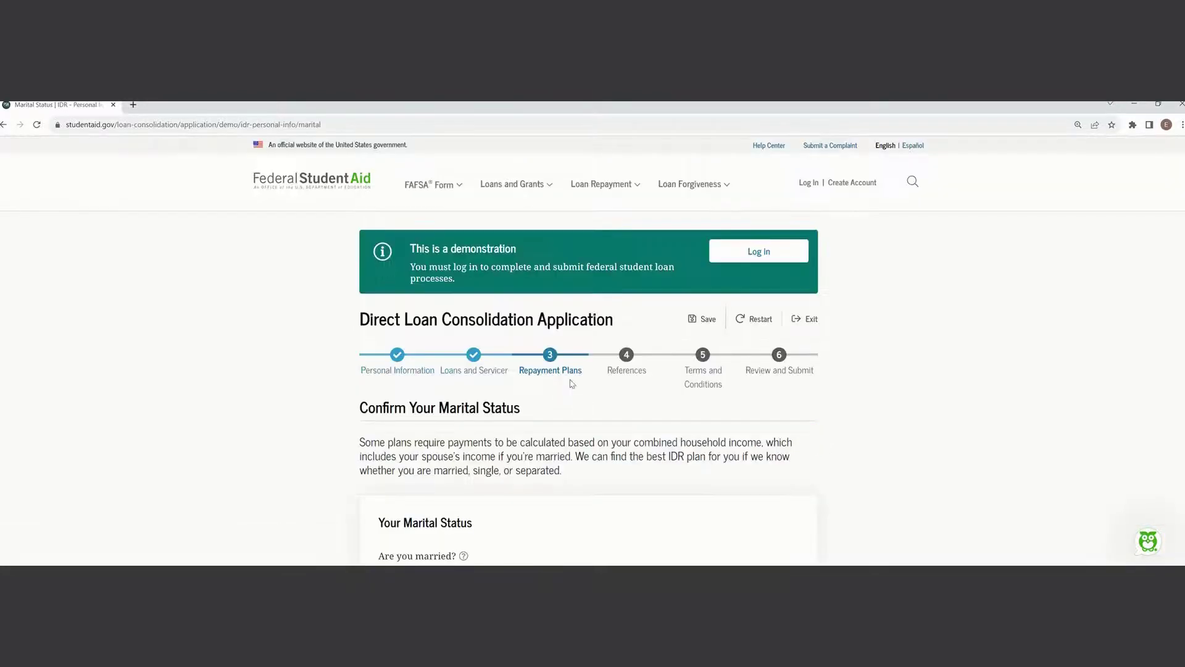
Confirm the marital status as married (Yes) and not separated (No), and continue to the financial information.
scroll(574, 395, "down", 2)
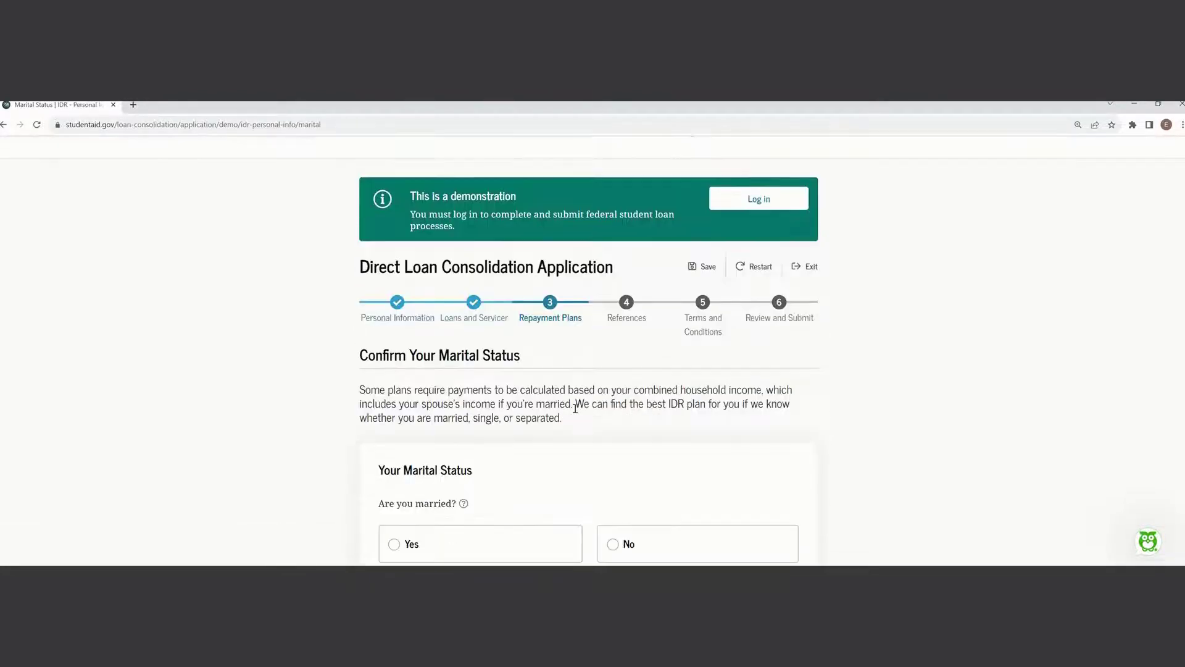
scroll(575, 411, "down", 1)
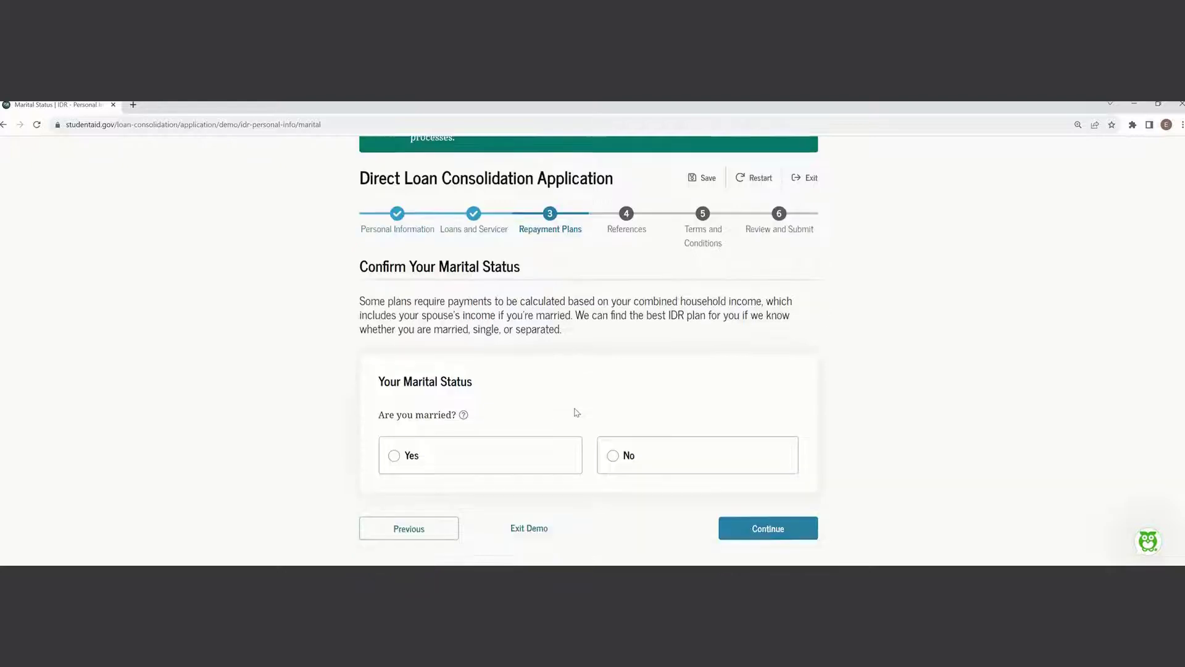
left_click(424, 448)
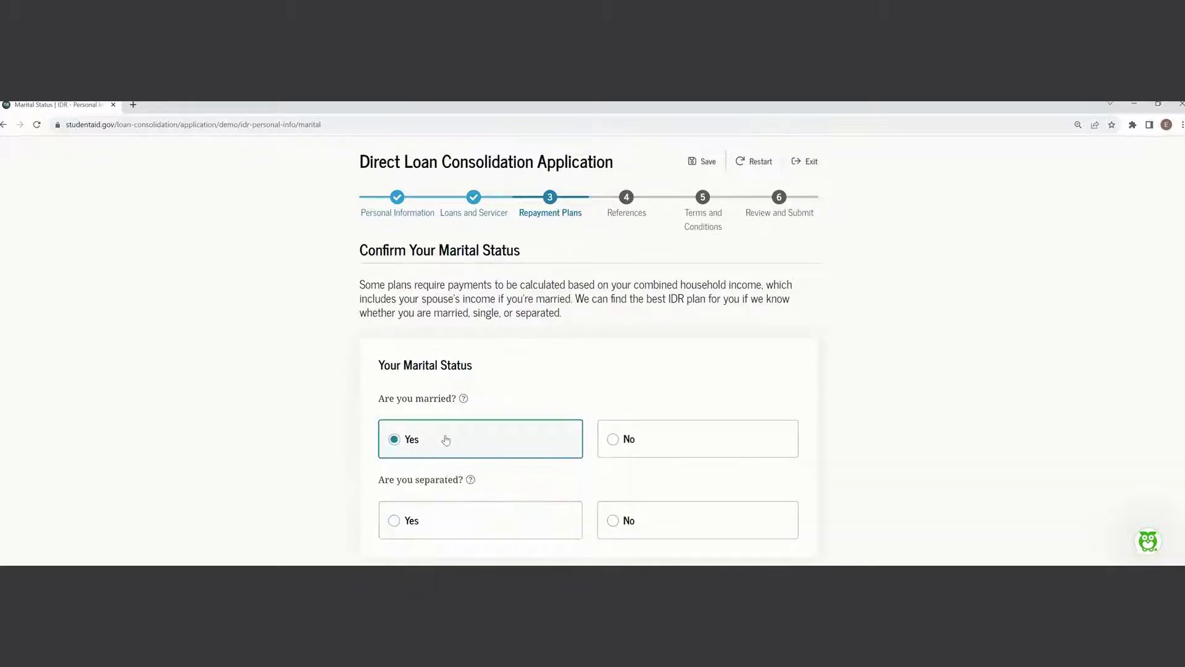
scroll(505, 489, "down", 1)
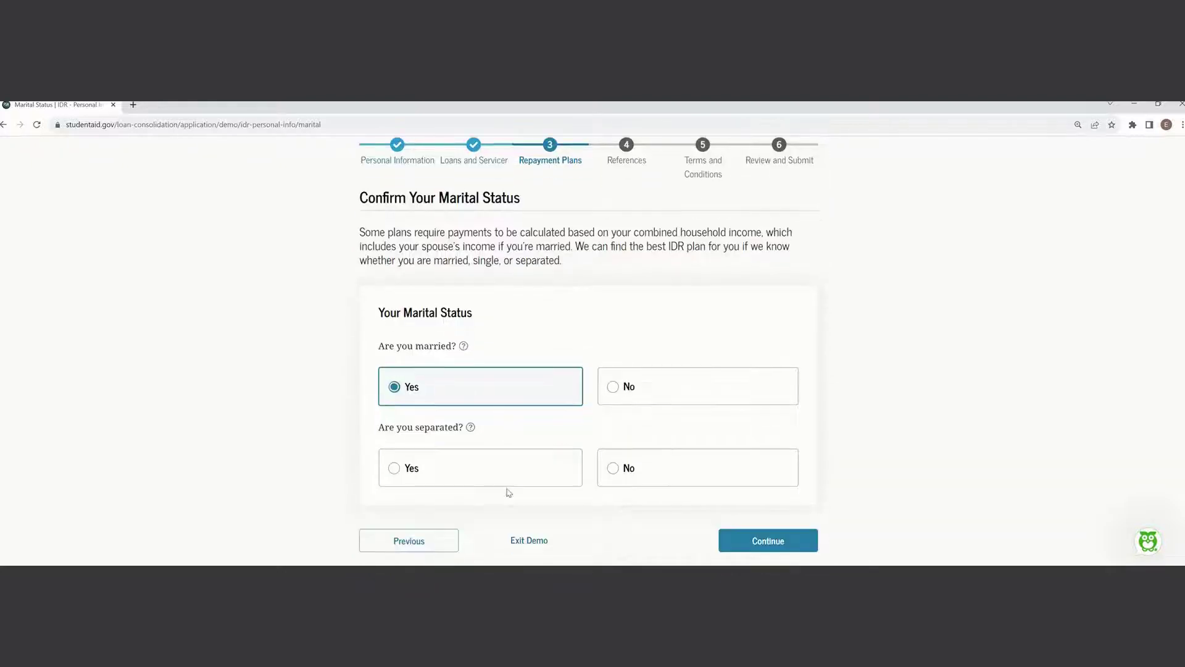
left_click(635, 476)
scroll(521, 450, "down", 2)
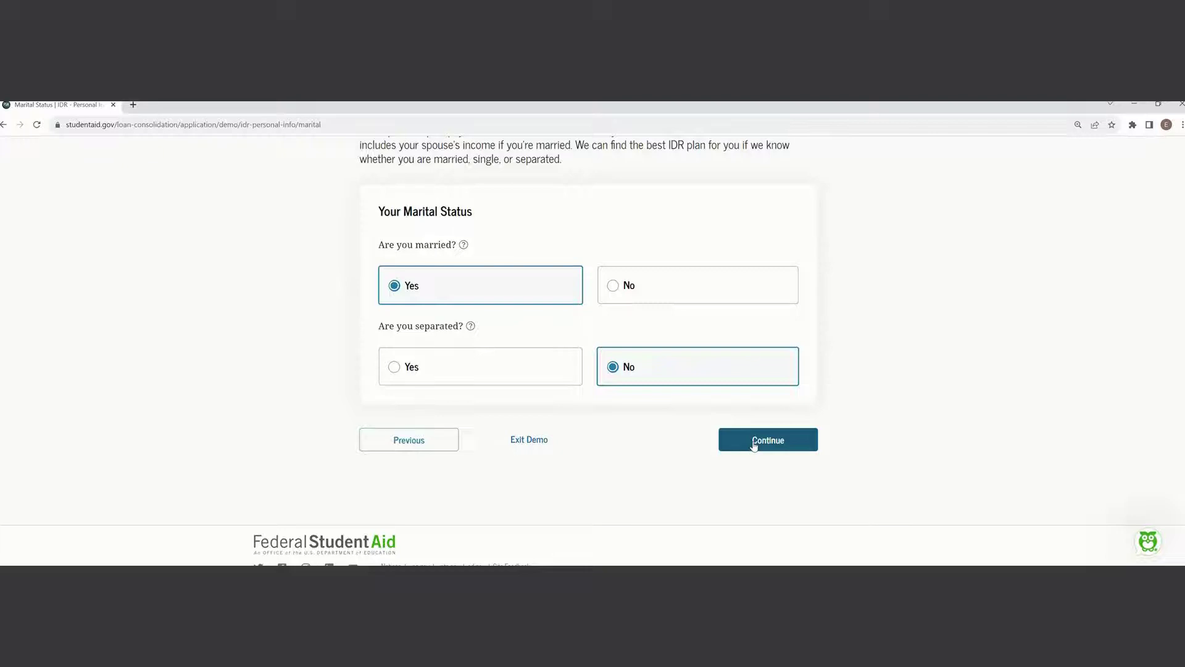
left_click(753, 445)
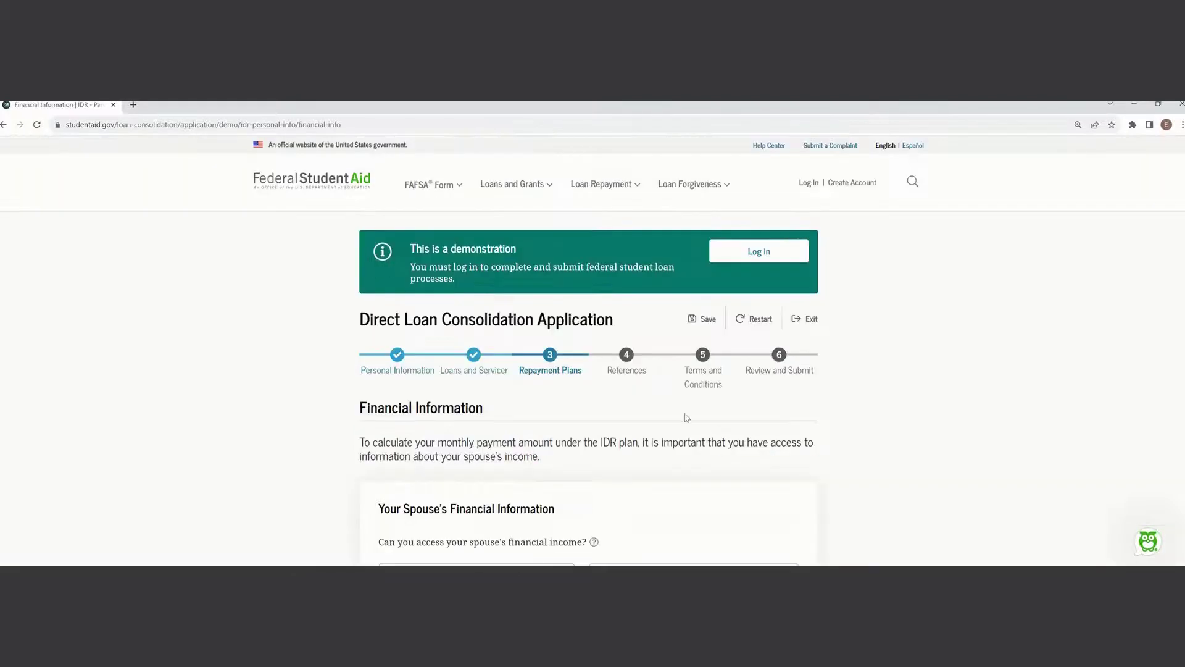
State that the spouse's financial income is accessible (Yes) and that taxes were filed jointly, and continue.
scroll(687, 418, "down", 2)
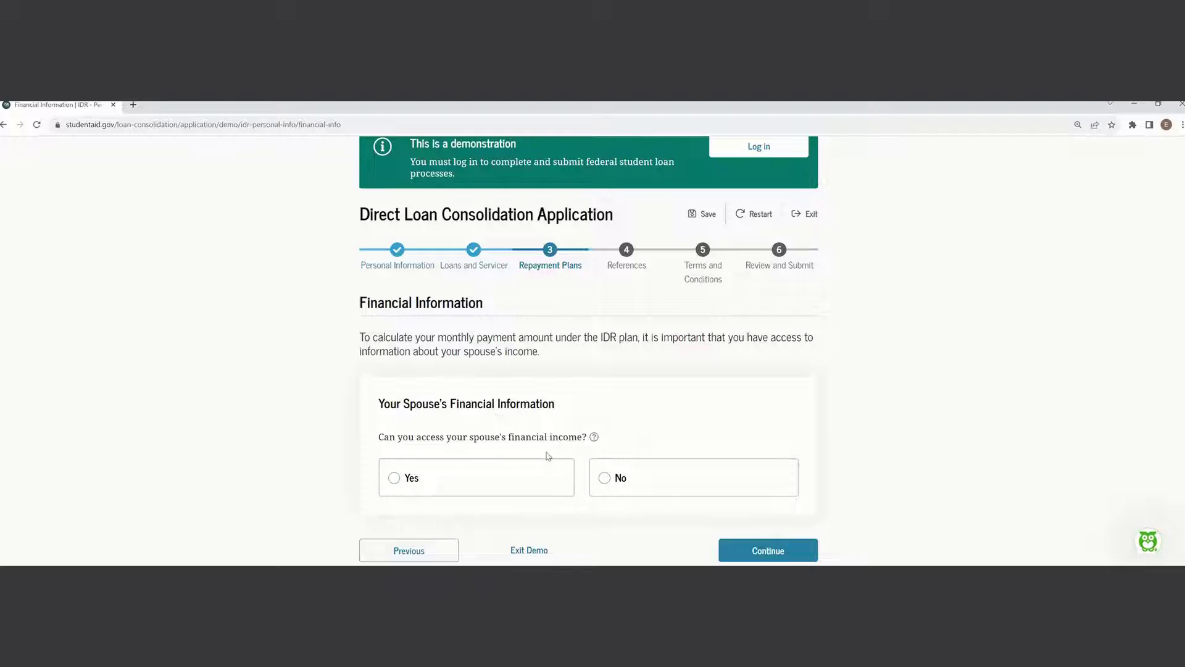
left_click(475, 487)
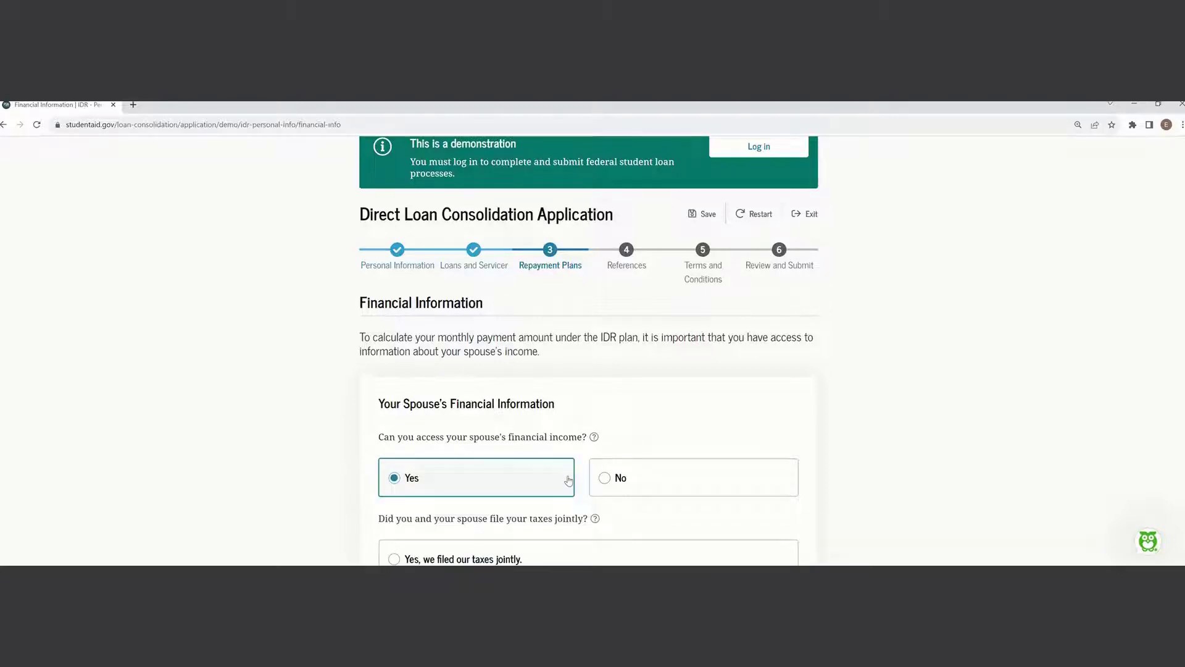
scroll(569, 480, "down", 2)
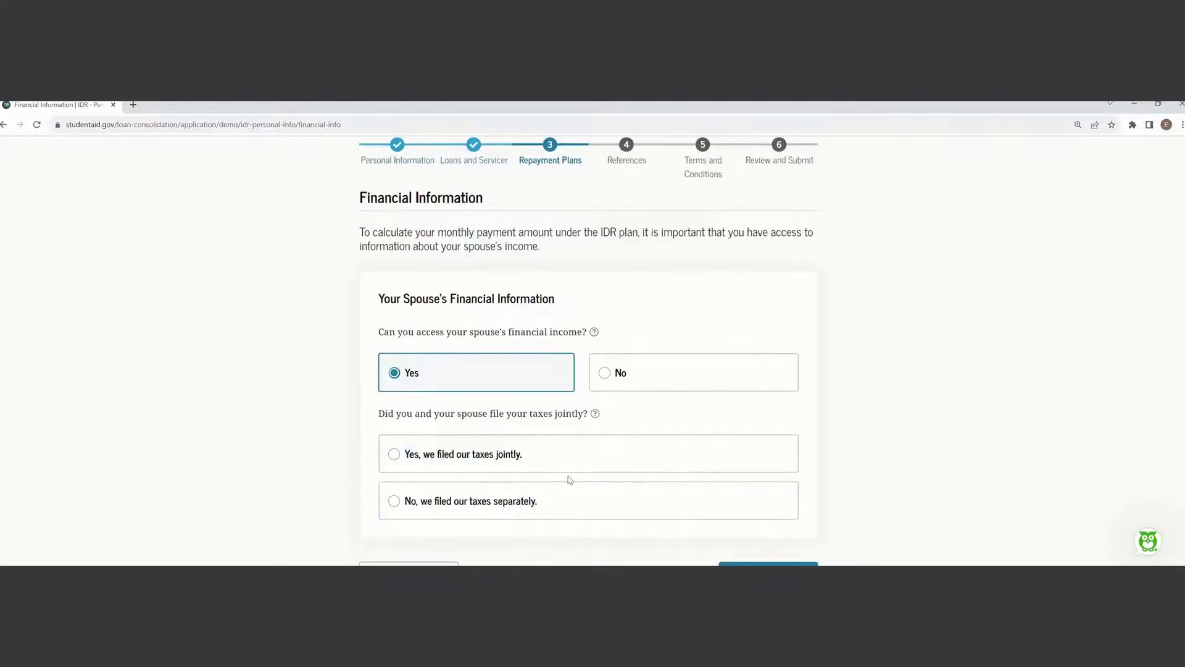
left_click(458, 464)
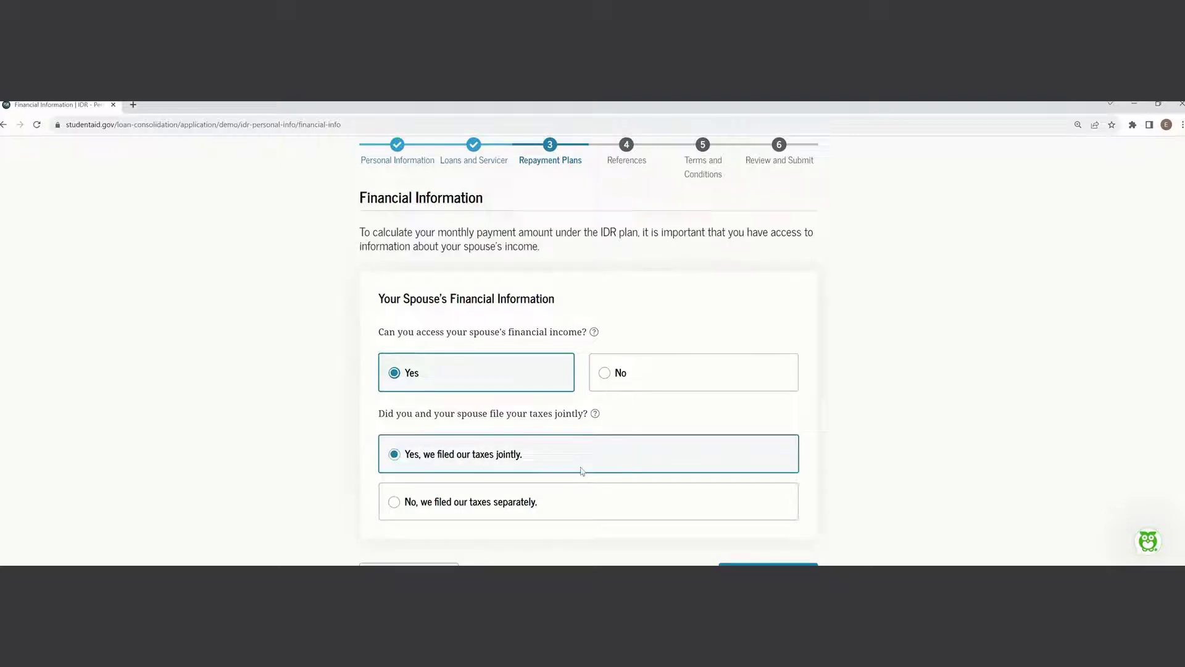
scroll(580, 470, "down", 1)
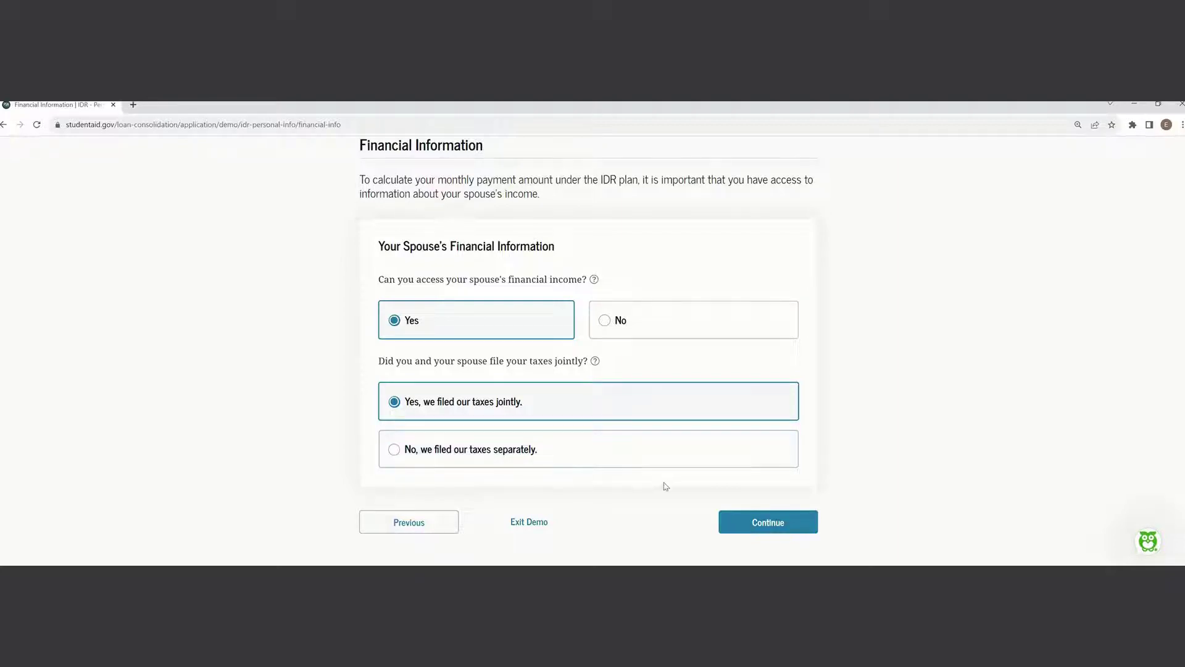
left_click(731, 522)
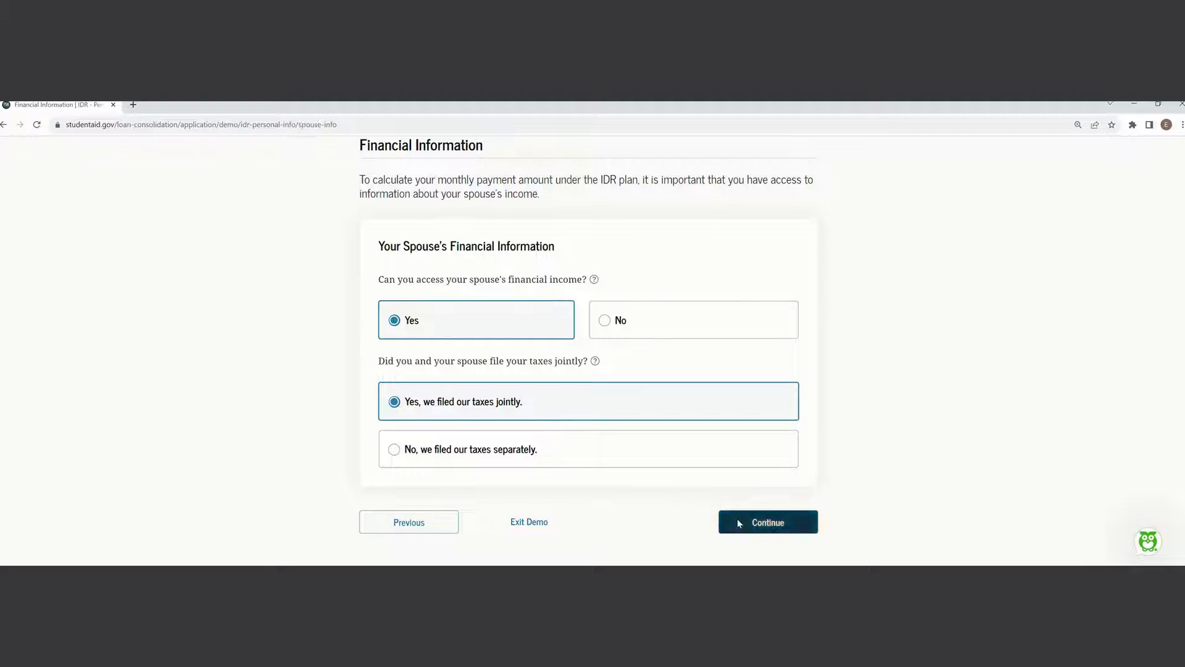
Leave the spouse's name, date of birth and Social Security number blank and proceed through the confirmation page to Family Size.
scroll(630, 444, "down", 3)
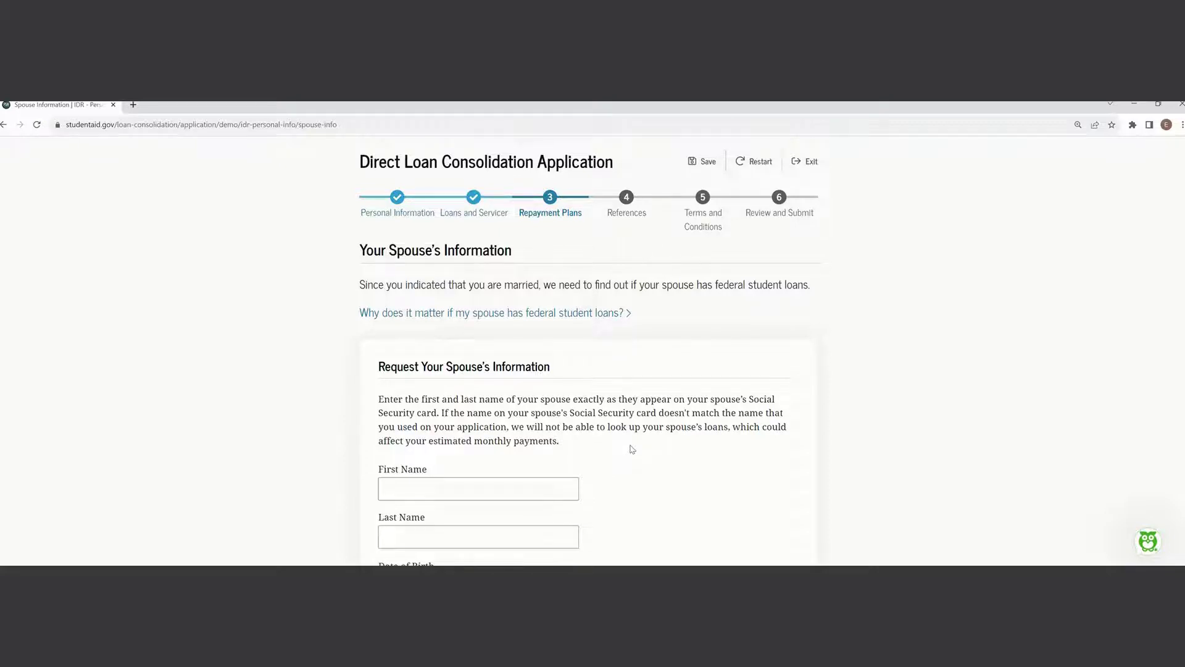
scroll(631, 449, "down", 2)
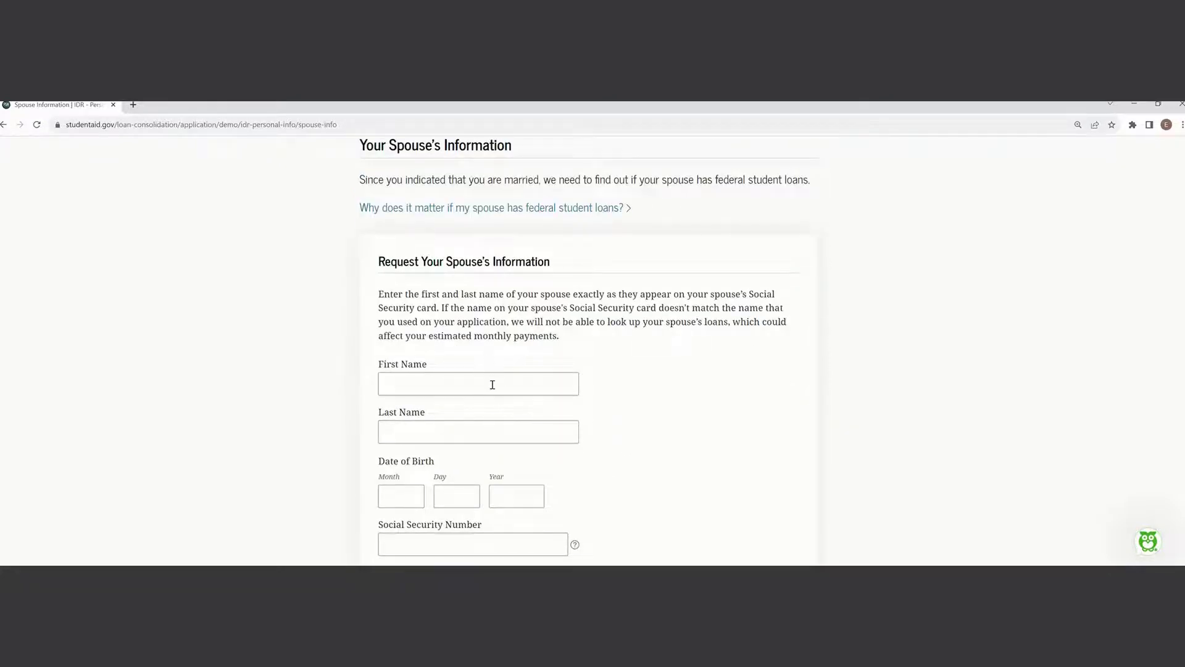
scroll(445, 499, "down", 2)
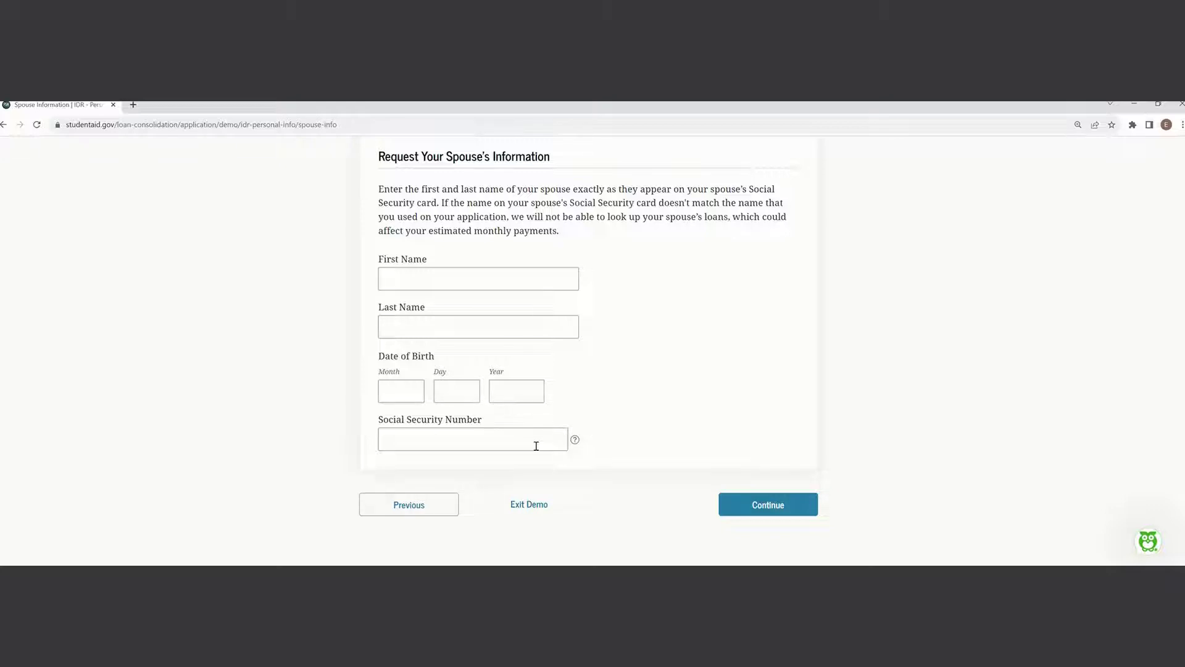
left_click(762, 504)
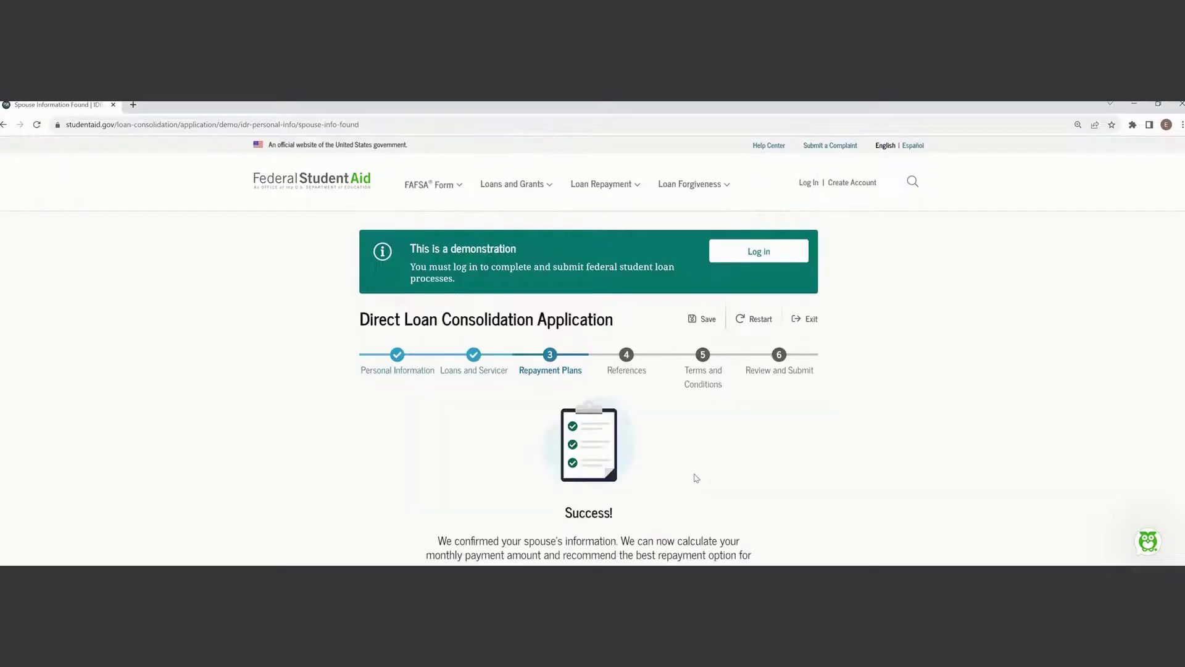
scroll(696, 477, "down", 2)
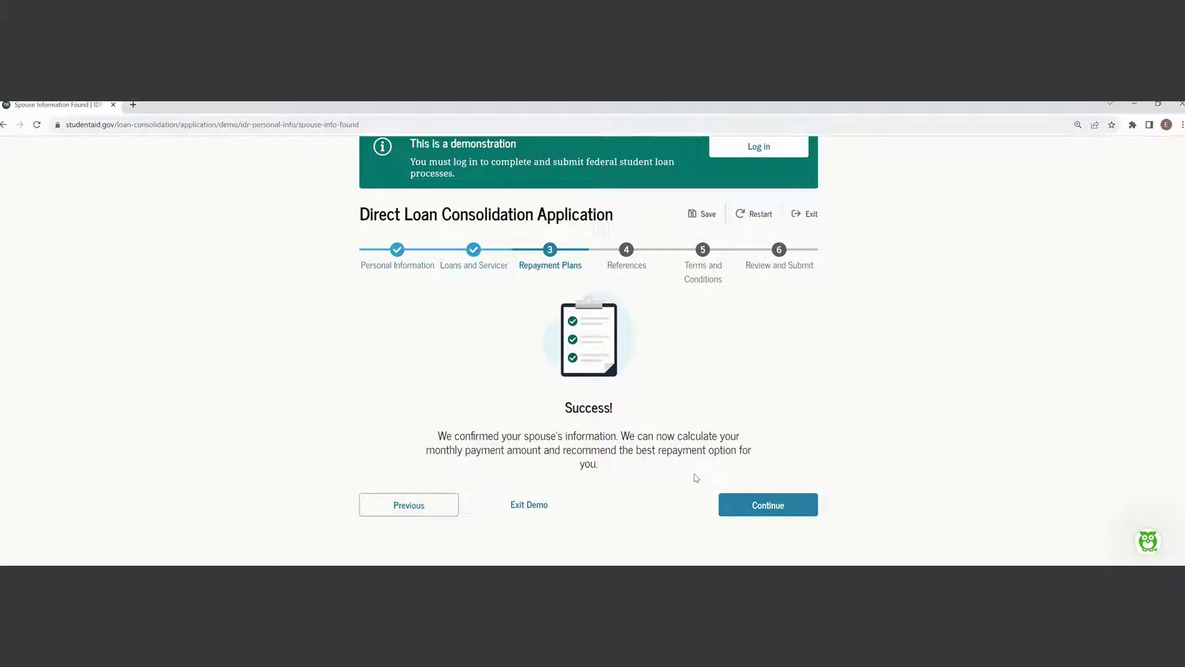
left_click(726, 504)
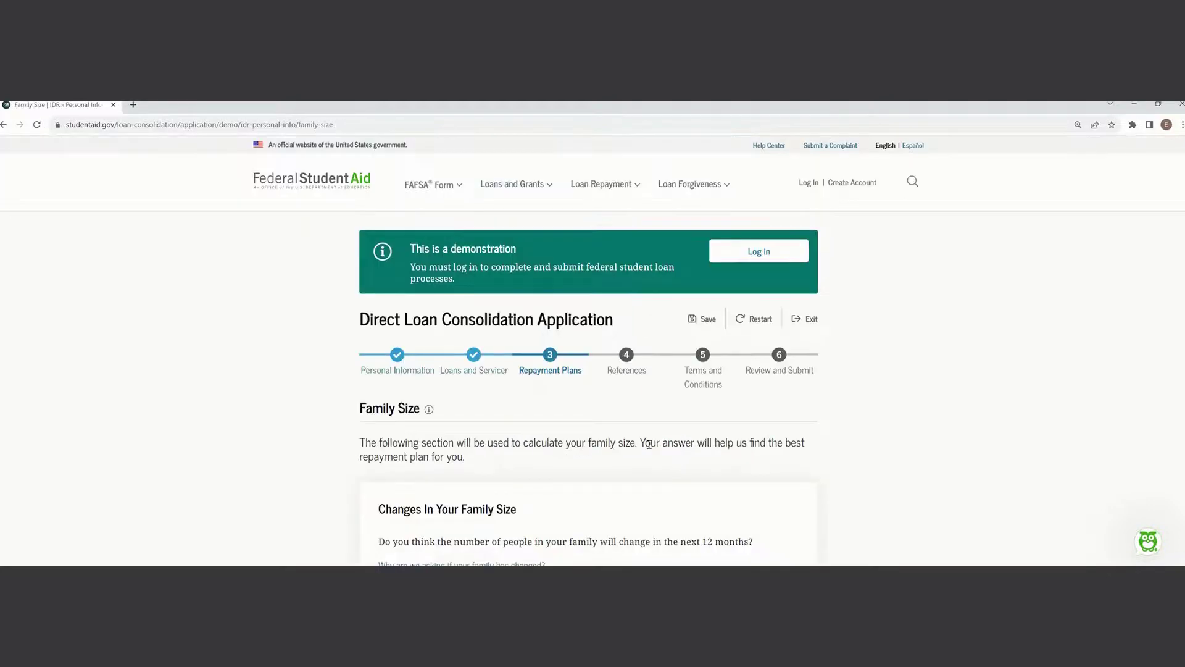
Answer No to whether the family size will change in the next 12 months, and continue.
scroll(649, 444, "down", 2)
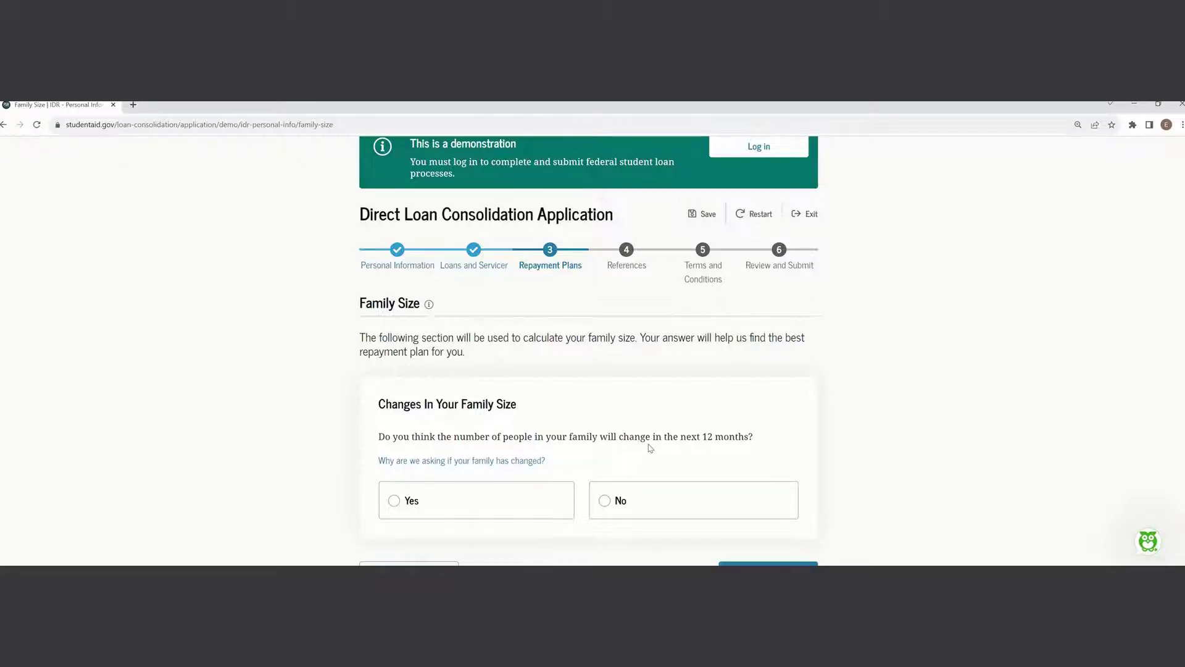
scroll(651, 448, "down", 1)
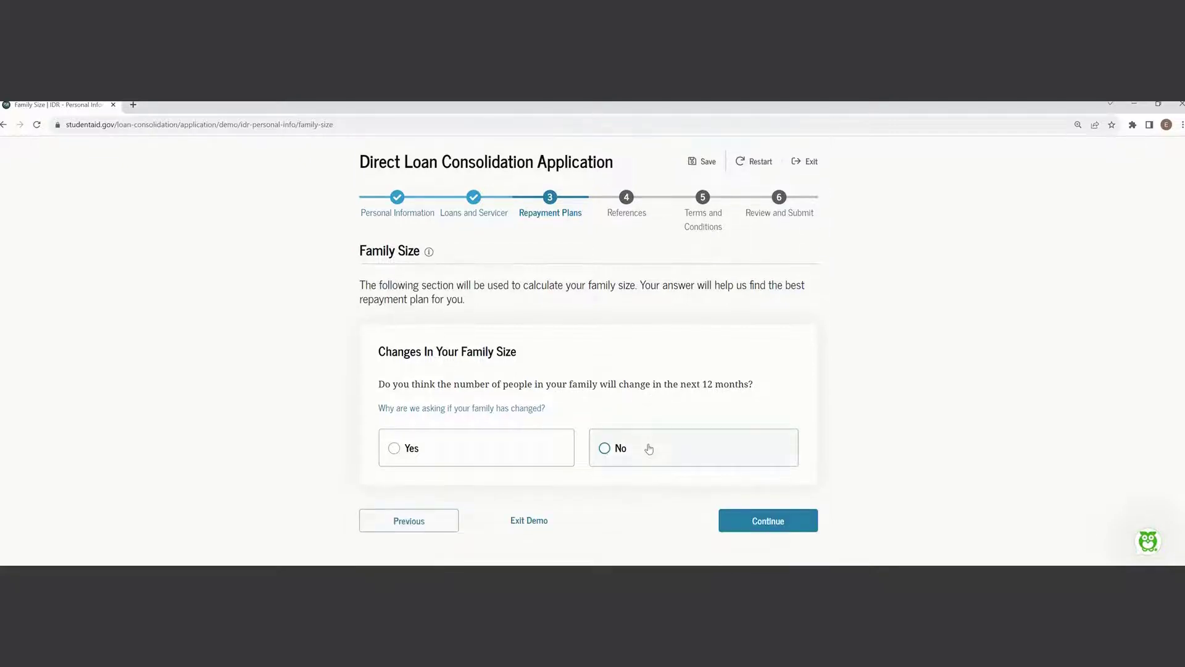
left_click(648, 447)
left_click(737, 513)
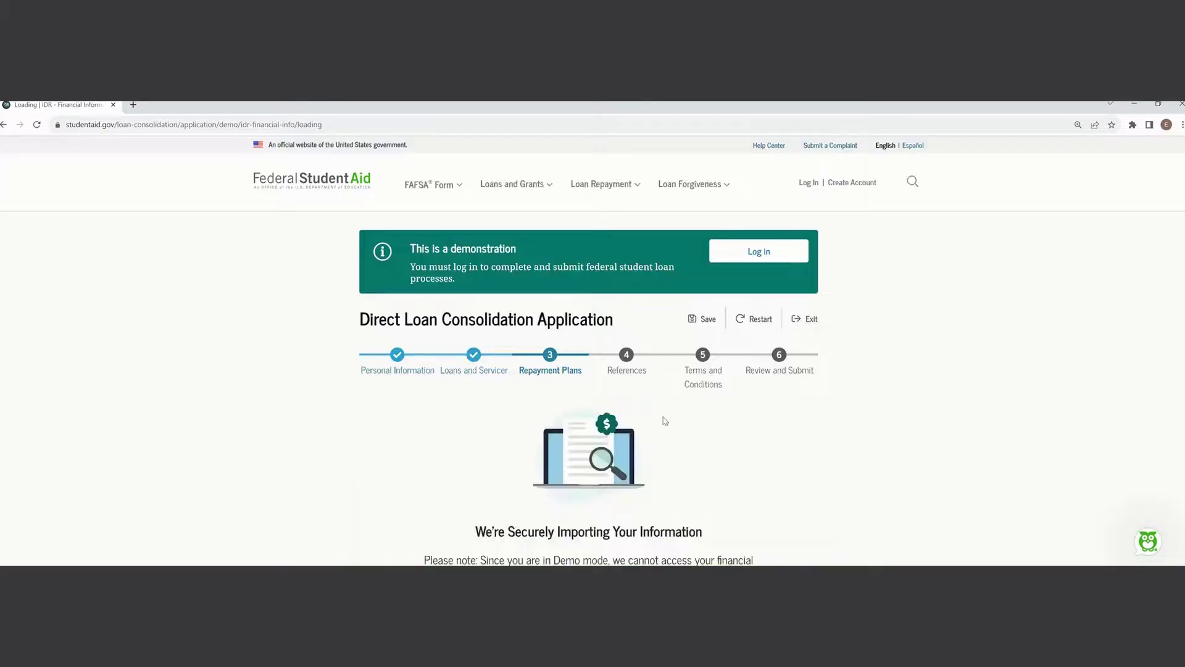
Read the notice about importing financial information and continue to the dependents questions.
scroll(662, 417, "down", 2)
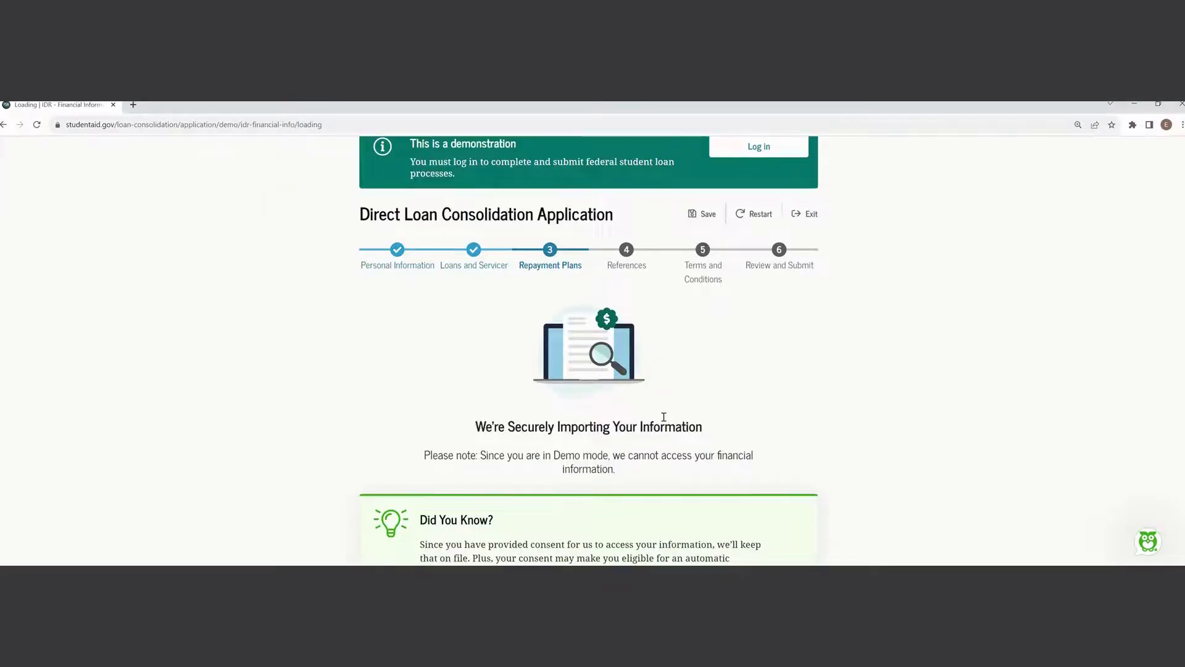
scroll(663, 417, "down", 3)
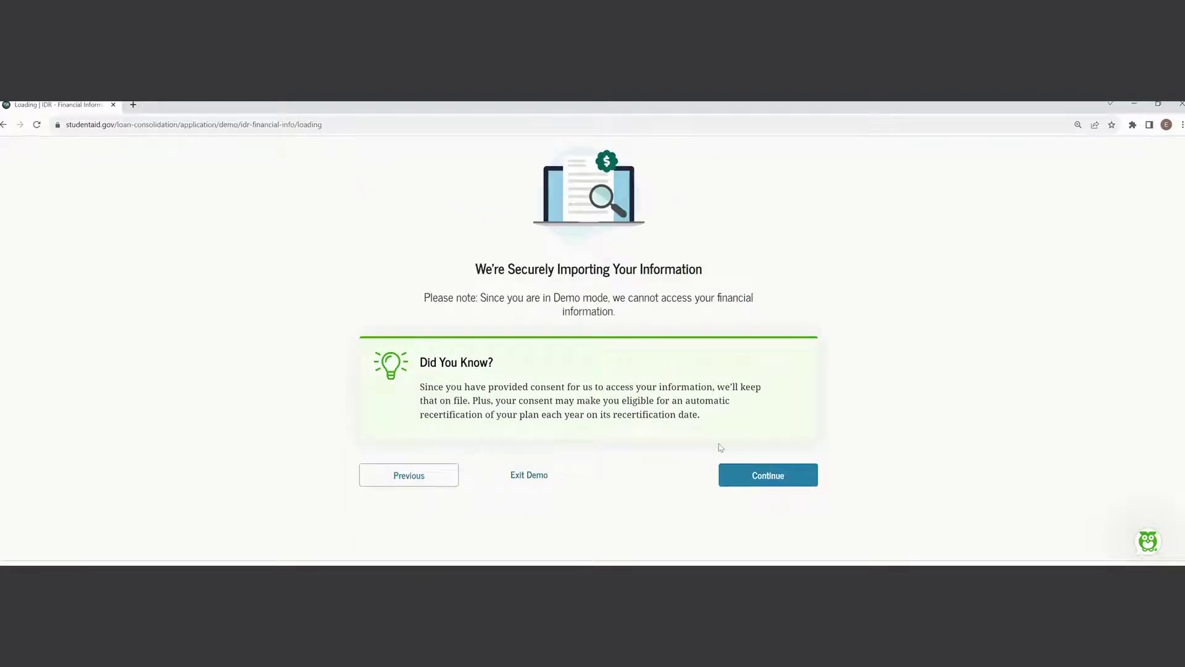
left_click(749, 476)
Keep both the number of child dependents and the number of other dependents at 0, and continue to the income changes questions.
scroll(647, 424, "down", 3)
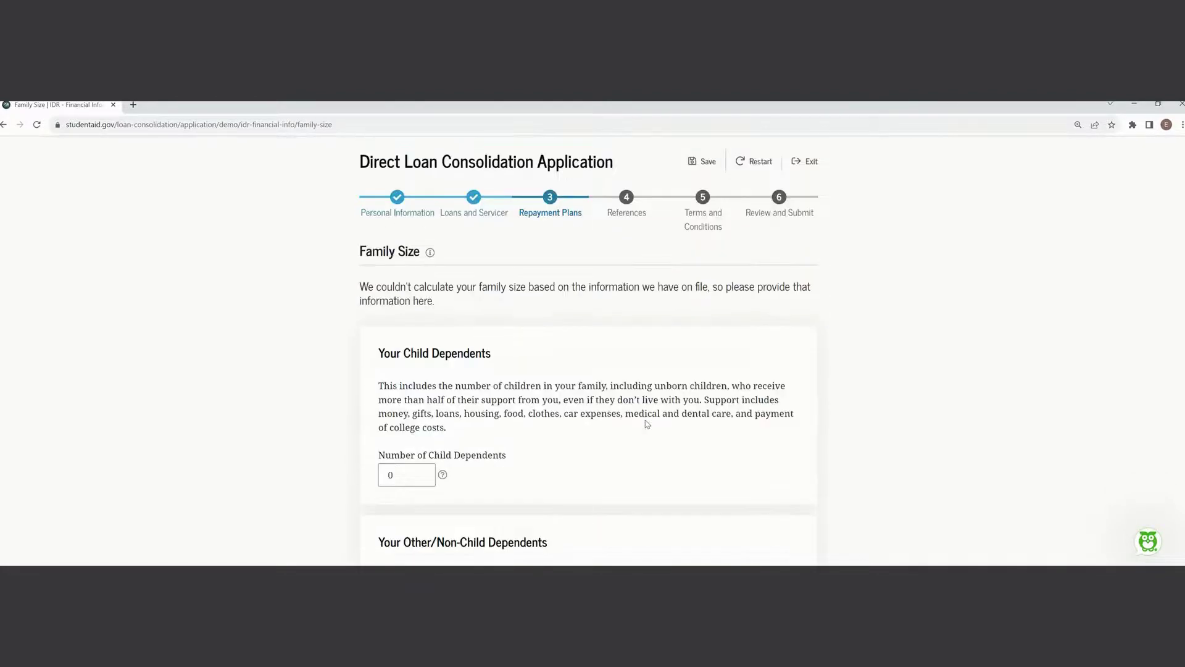
scroll(647, 423, "down", 2)
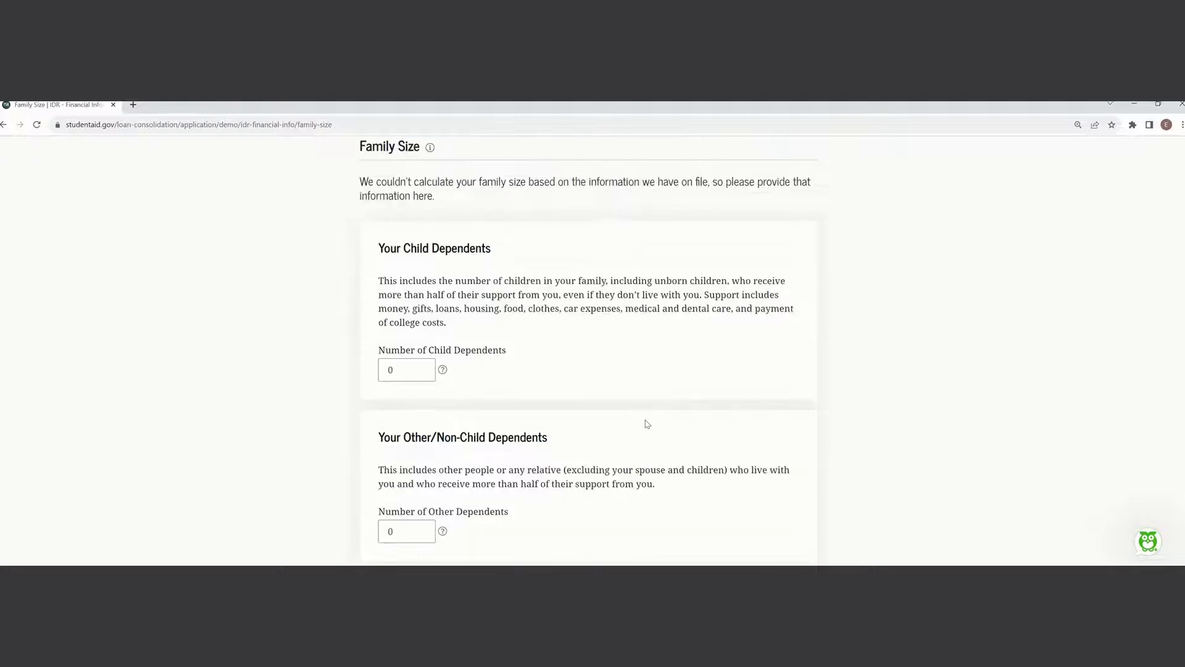
scroll(647, 424, "down", 1)
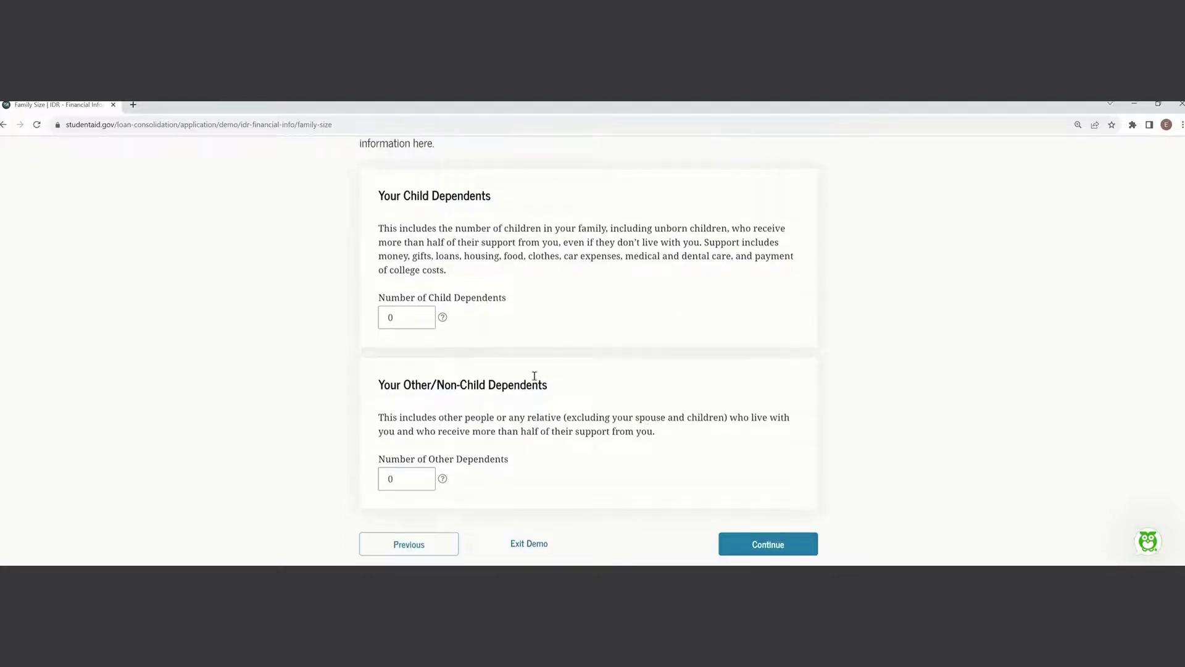
left_click(401, 479)
double_click(390, 480)
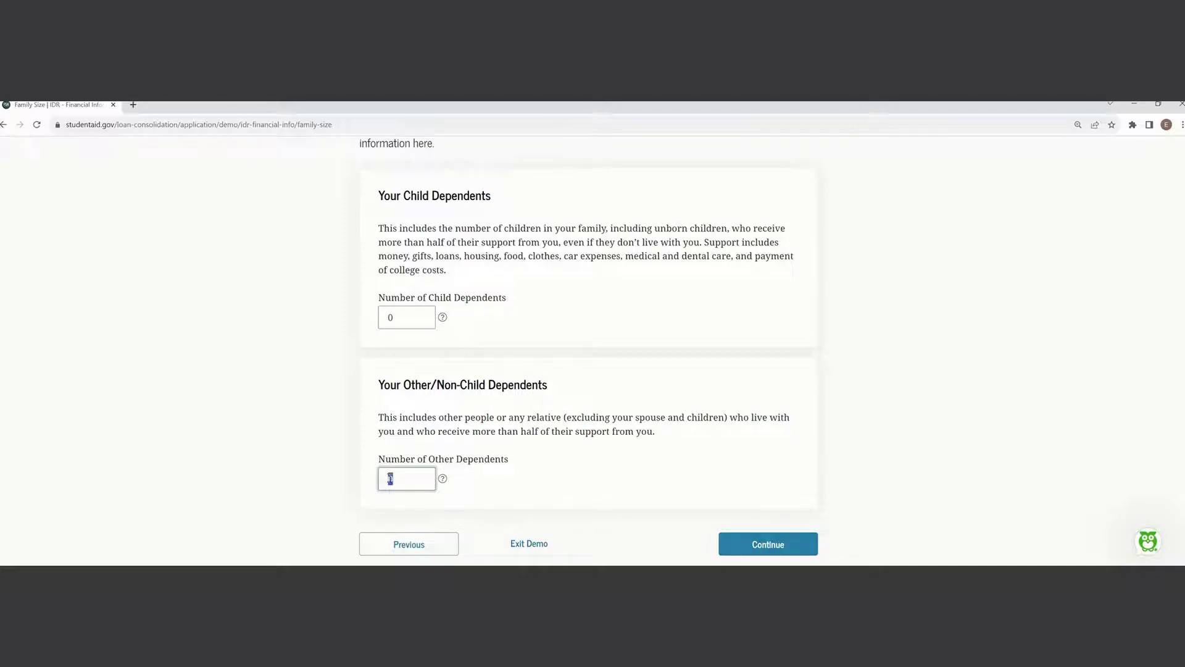
left_click(482, 422)
scroll(687, 515, "down", 1)
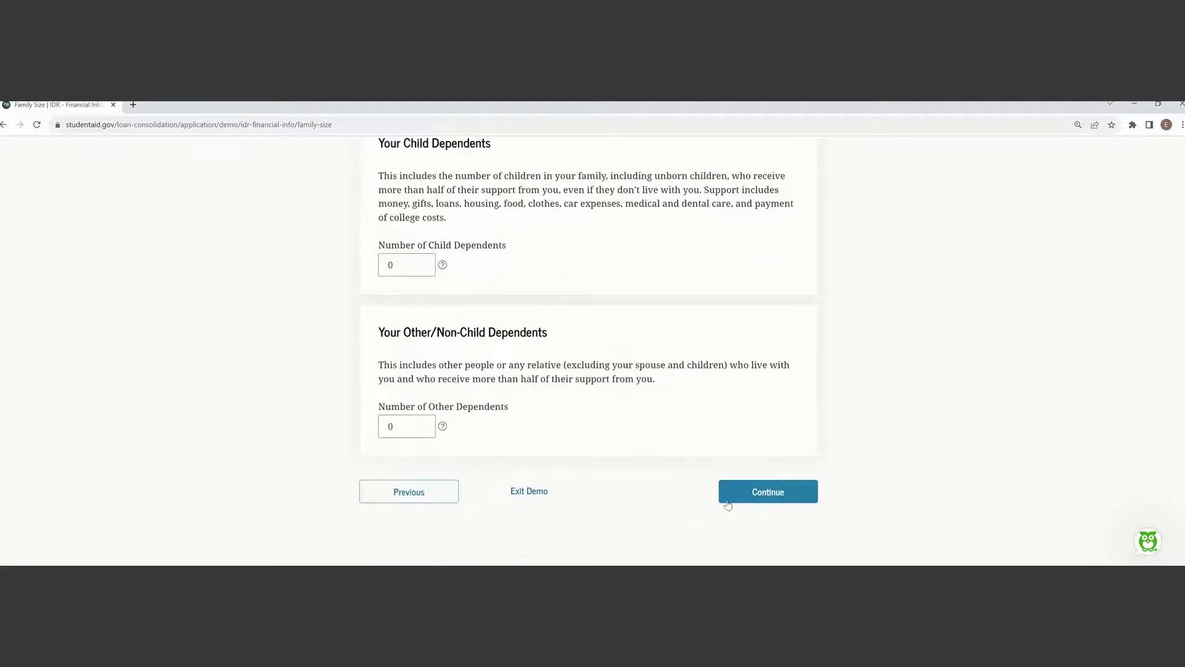
left_click(741, 495)
Answer Yes to filing taxes in the two most recent years and No to a significant decrease in joint income.
scroll(584, 417, "down", 2)
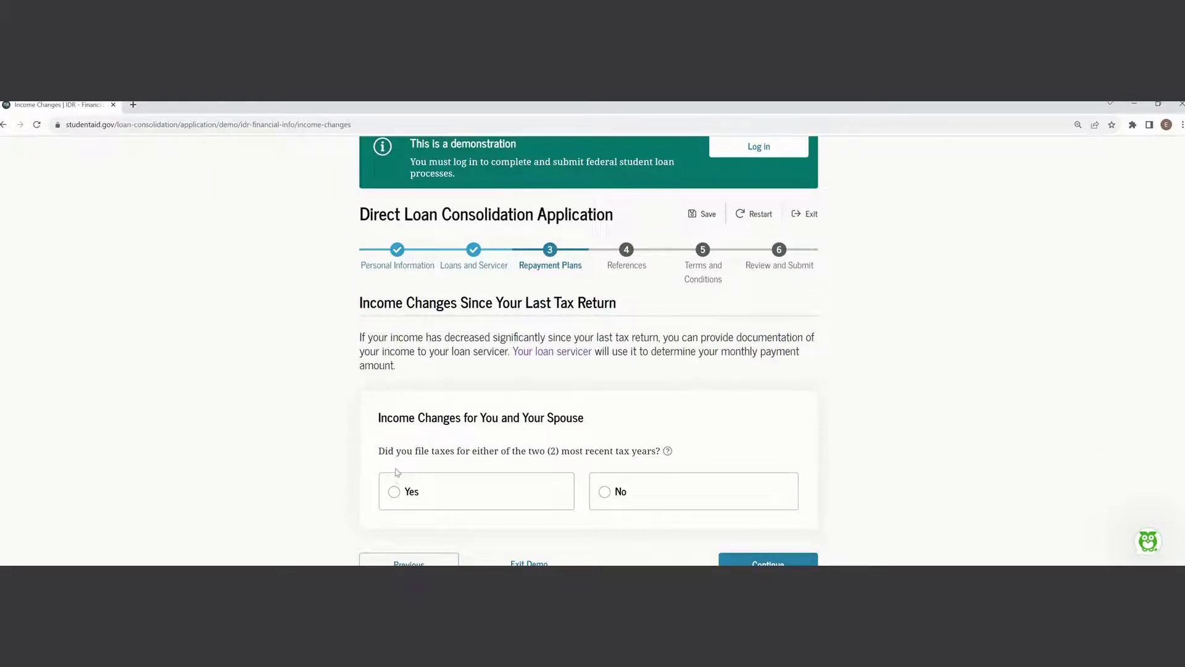
left_click(456, 493)
scroll(475, 476, "down", 3)
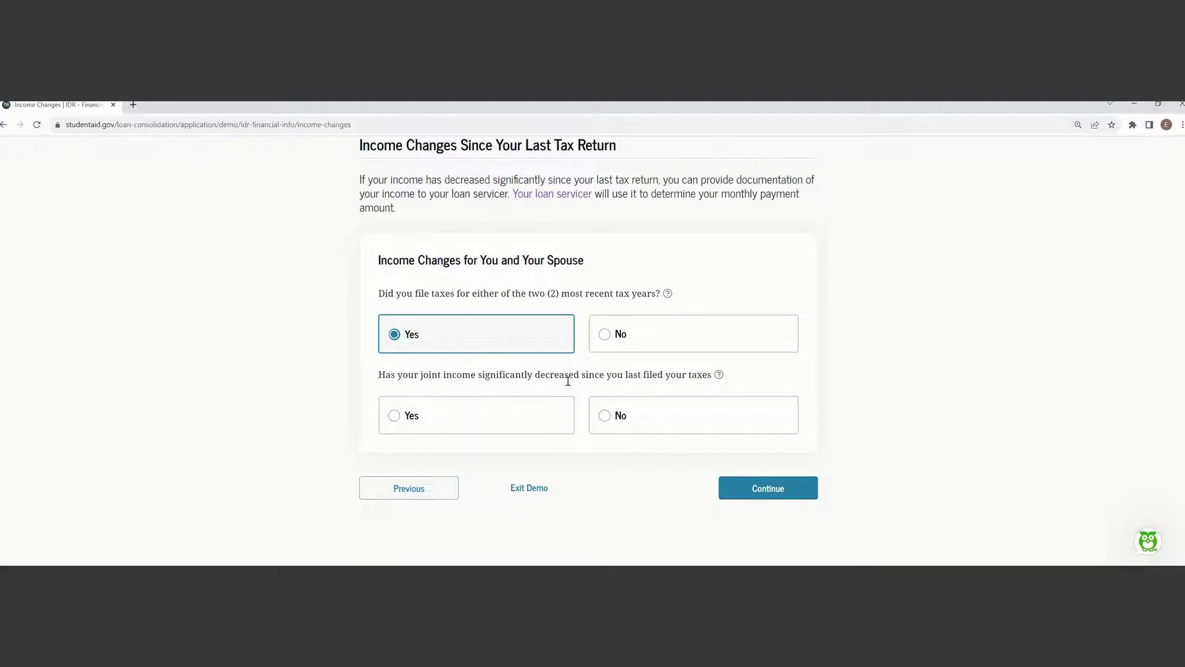
left_click(623, 415)
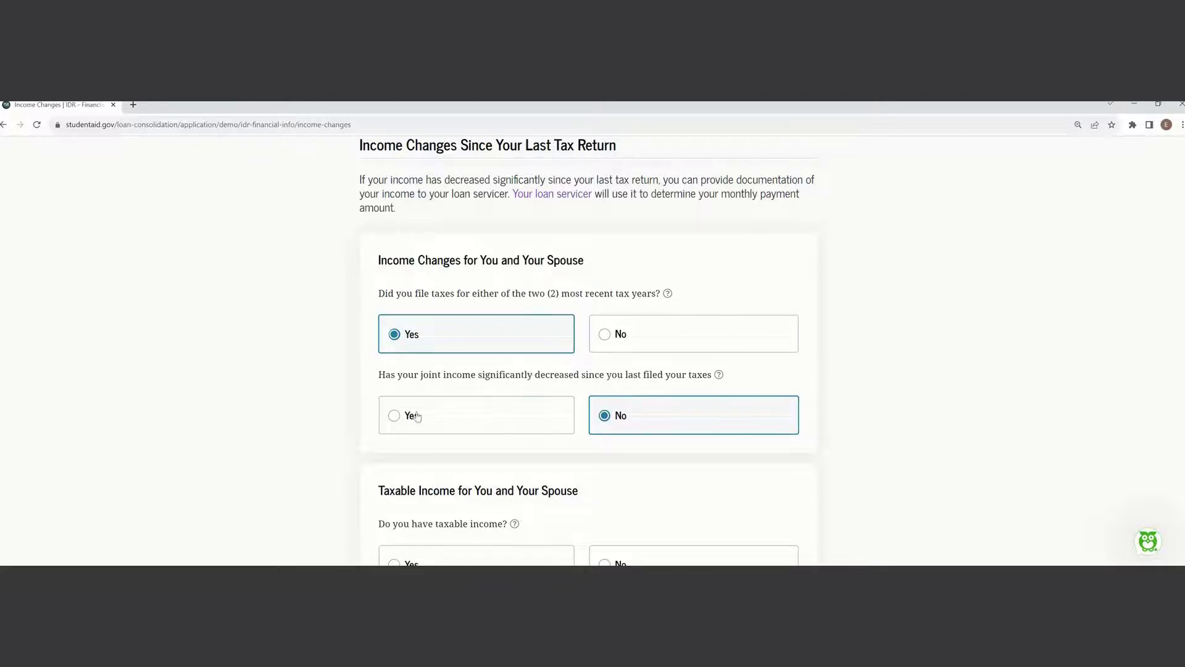
left_click(397, 423)
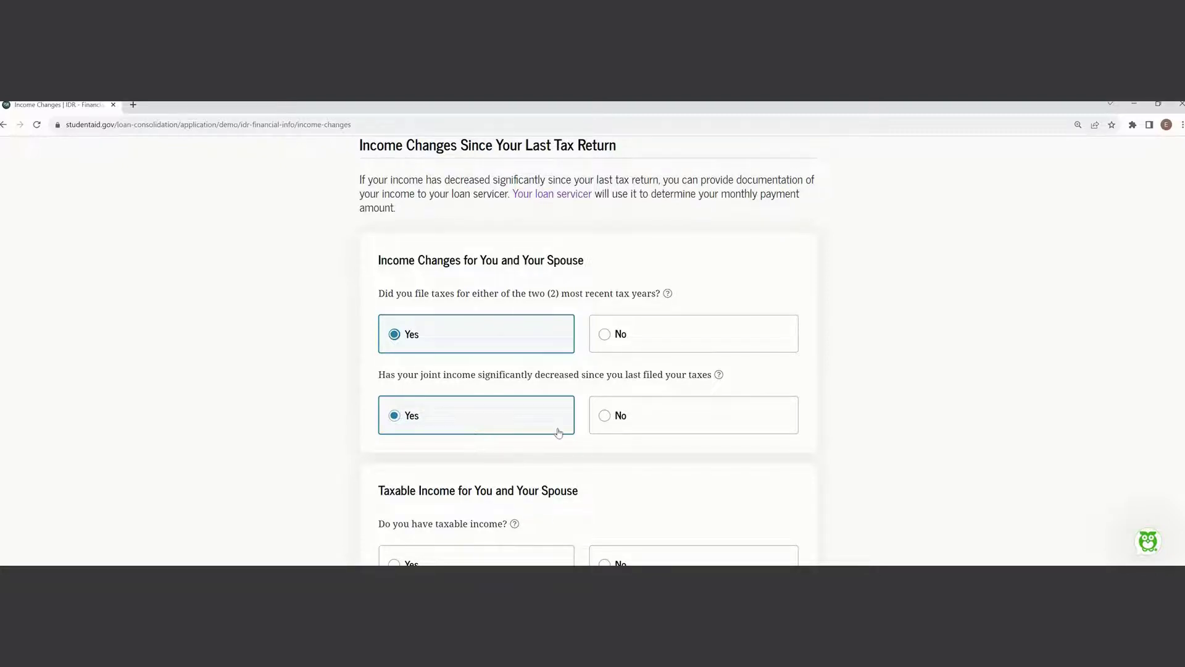
left_click(614, 429)
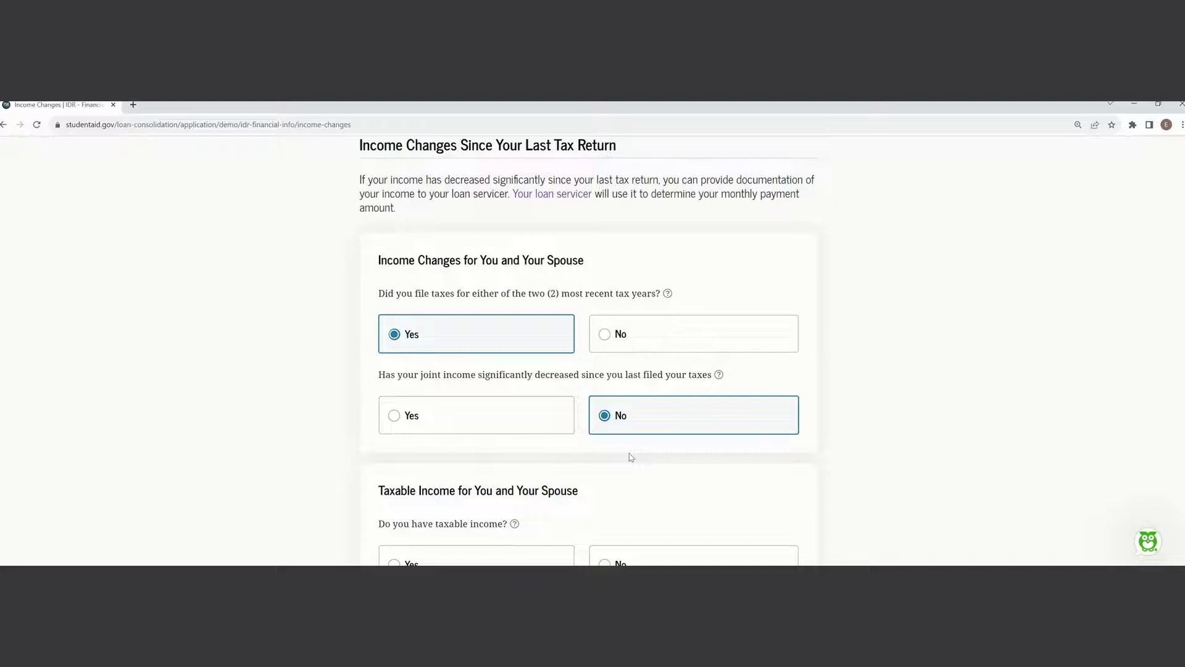
State that both the borrower and the spouse have taxable income (Yes to each), and continue to the income documentation page.
scroll(631, 457, "down", 1)
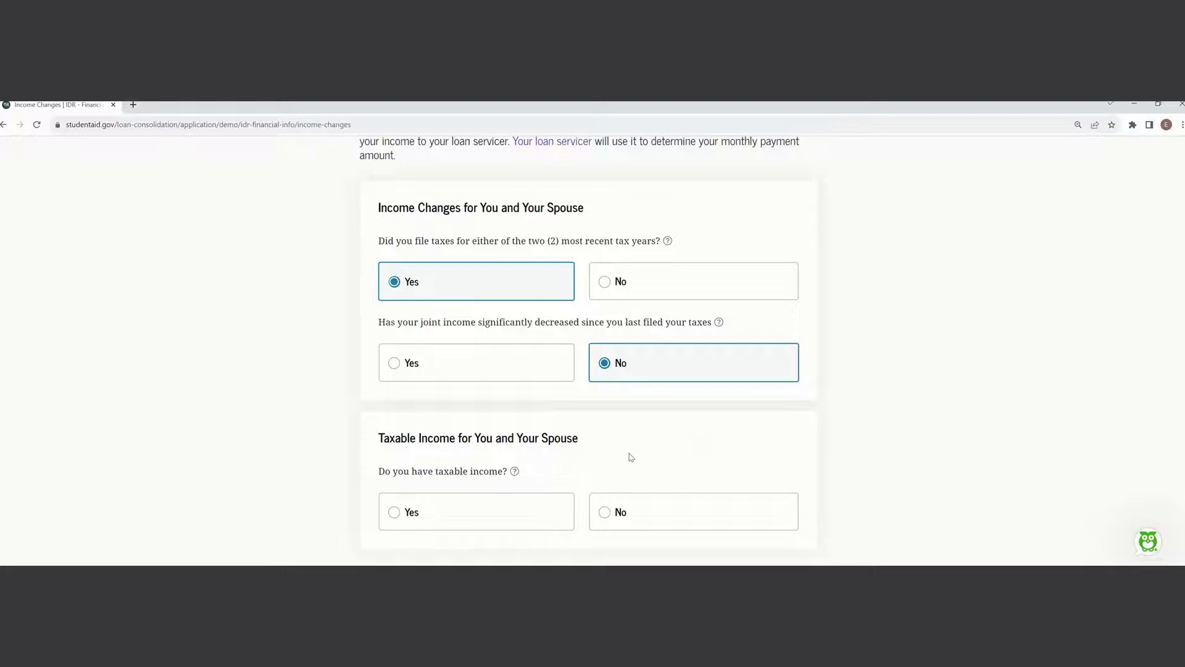
scroll(631, 457, "down", 1)
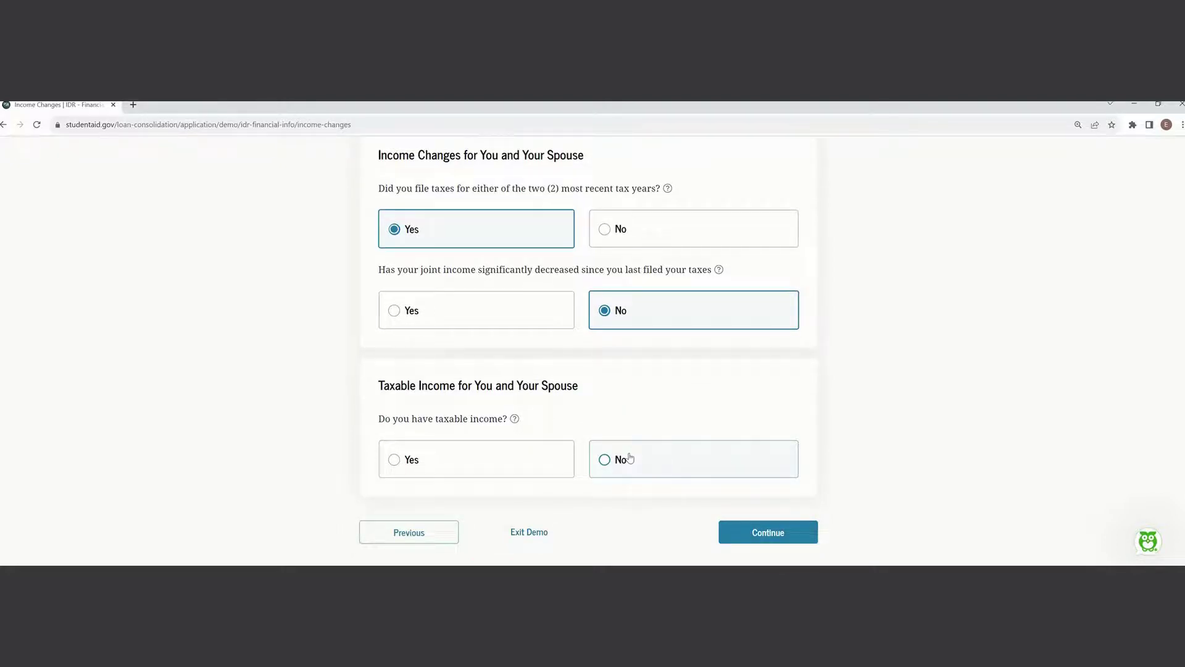
left_click(478, 474)
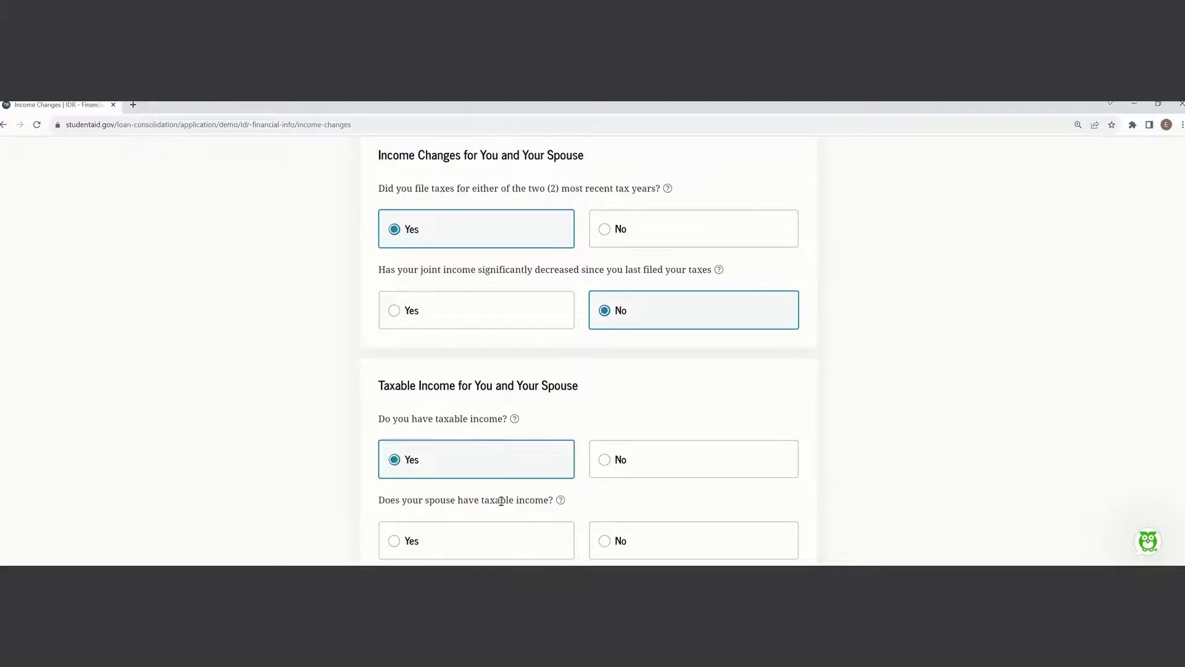
scroll(500, 500, "down", 1)
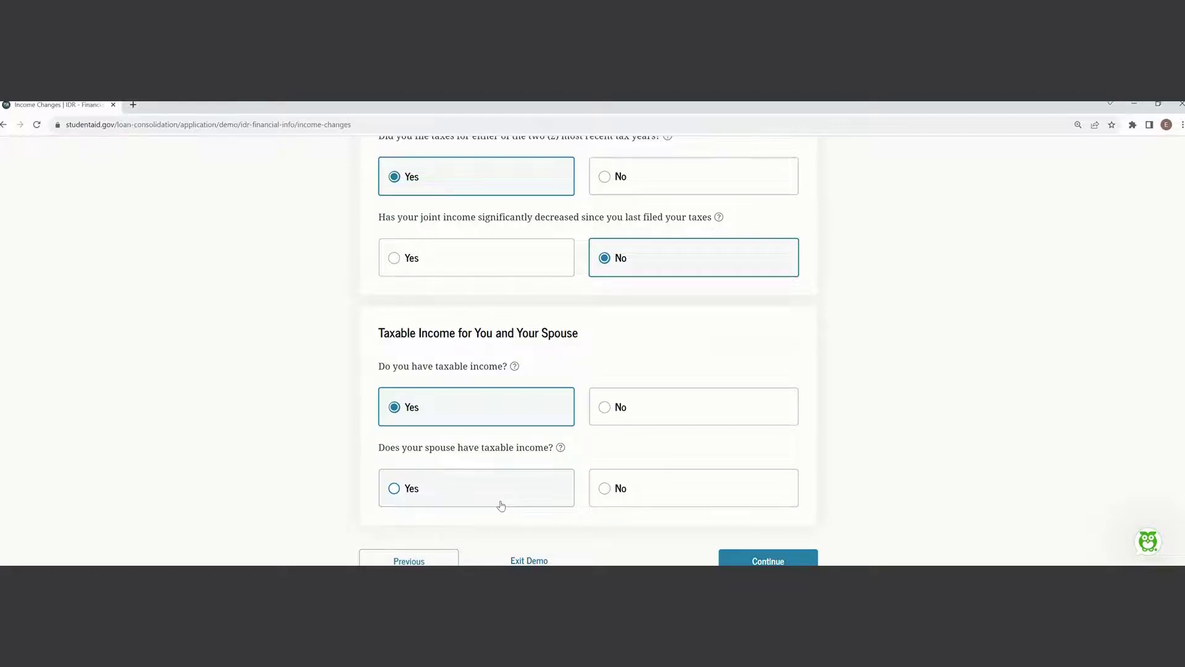
left_click(500, 499)
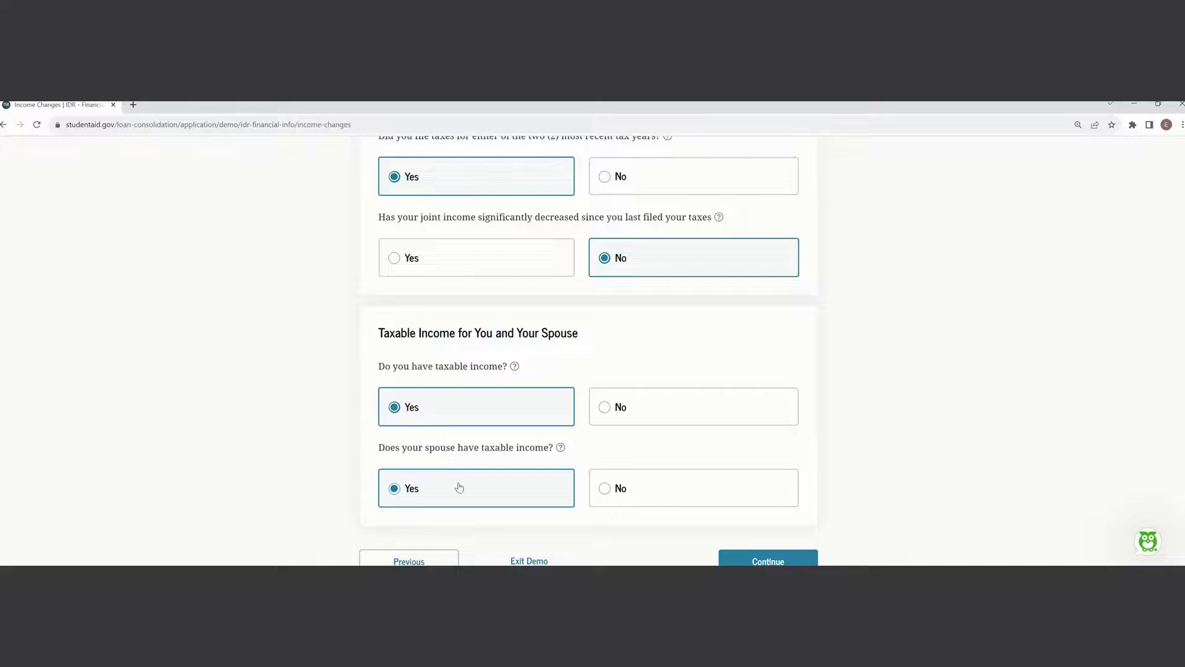
scroll(513, 487, "down", 1)
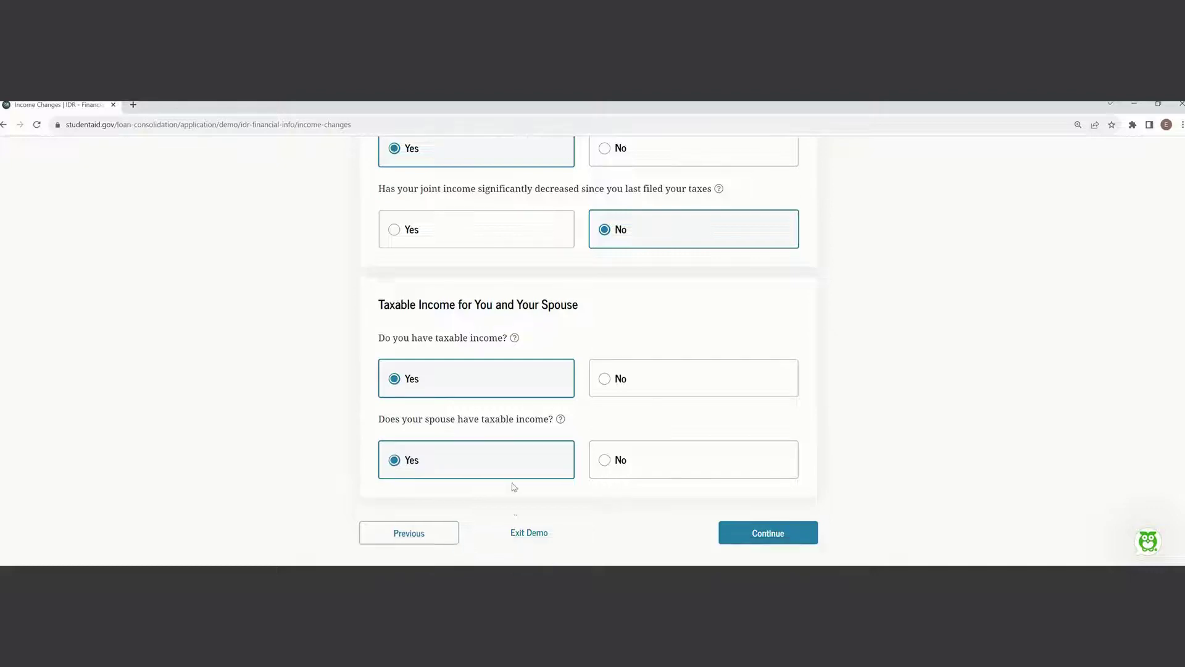
left_click(797, 517)
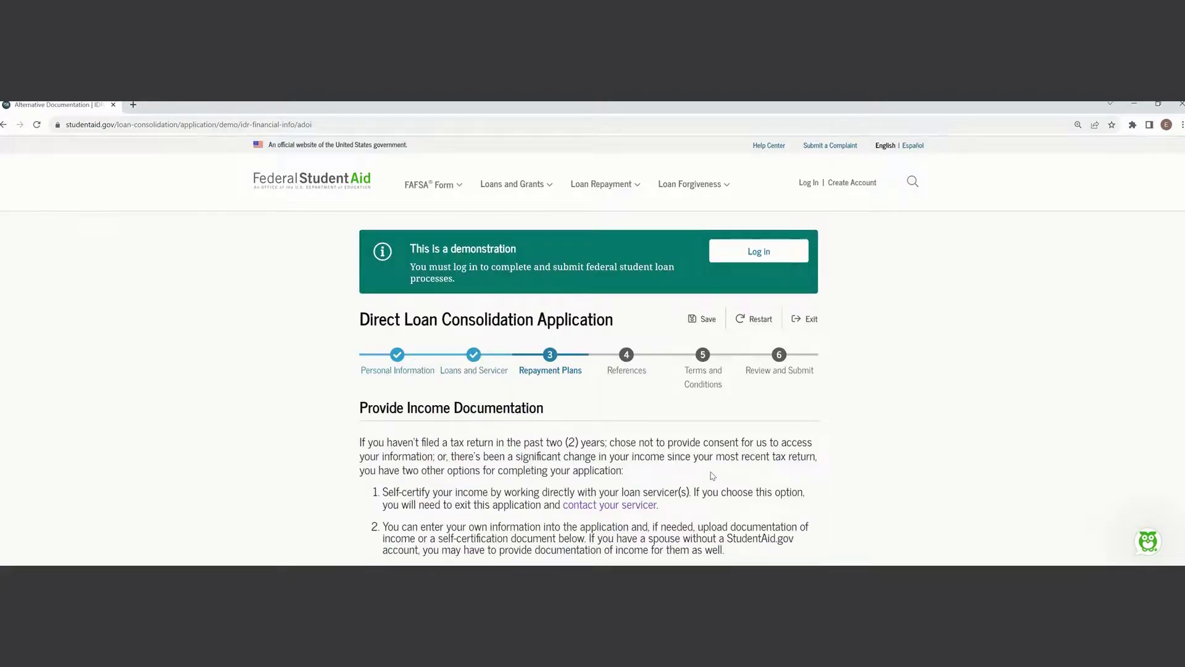
Review the accepted income documents for borrower and spouse, and continue to the payment estimates without uploading any files.
scroll(713, 476, "down", 3)
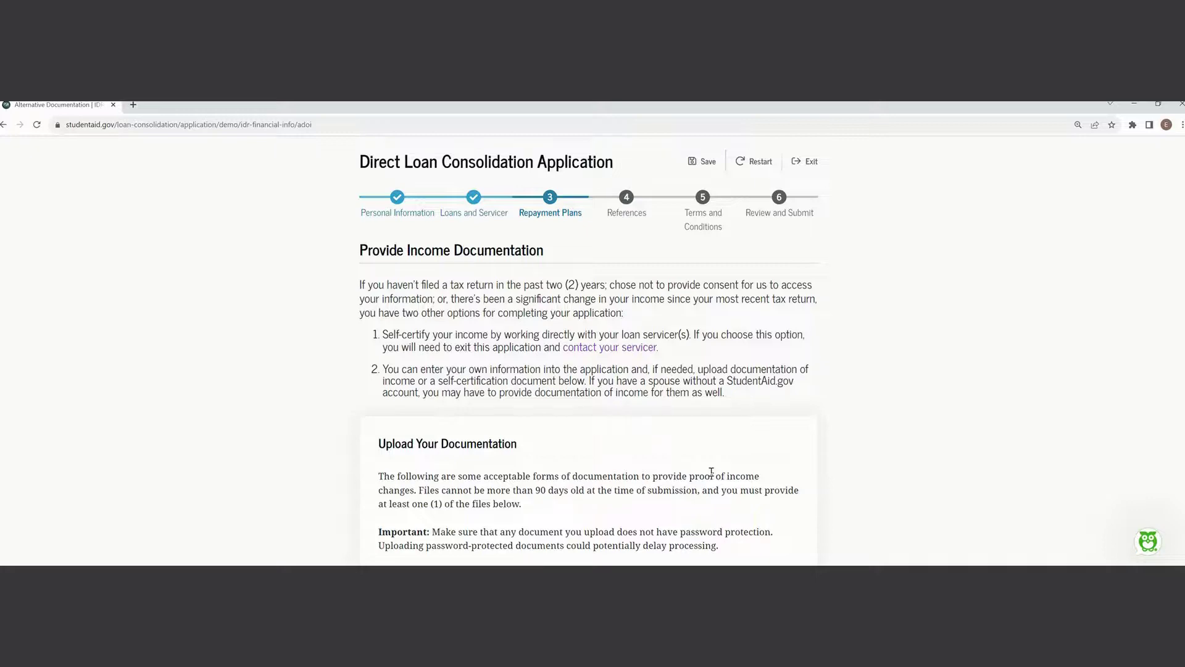
scroll(711, 471, "down", 5)
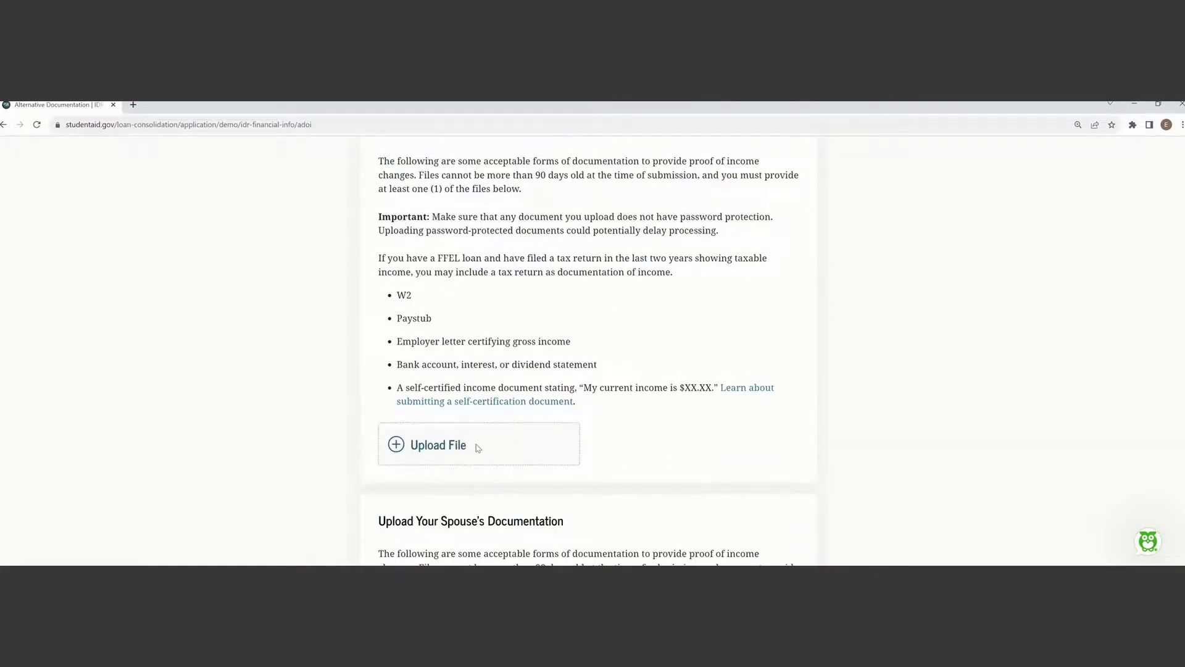
scroll(686, 497, "down", 6)
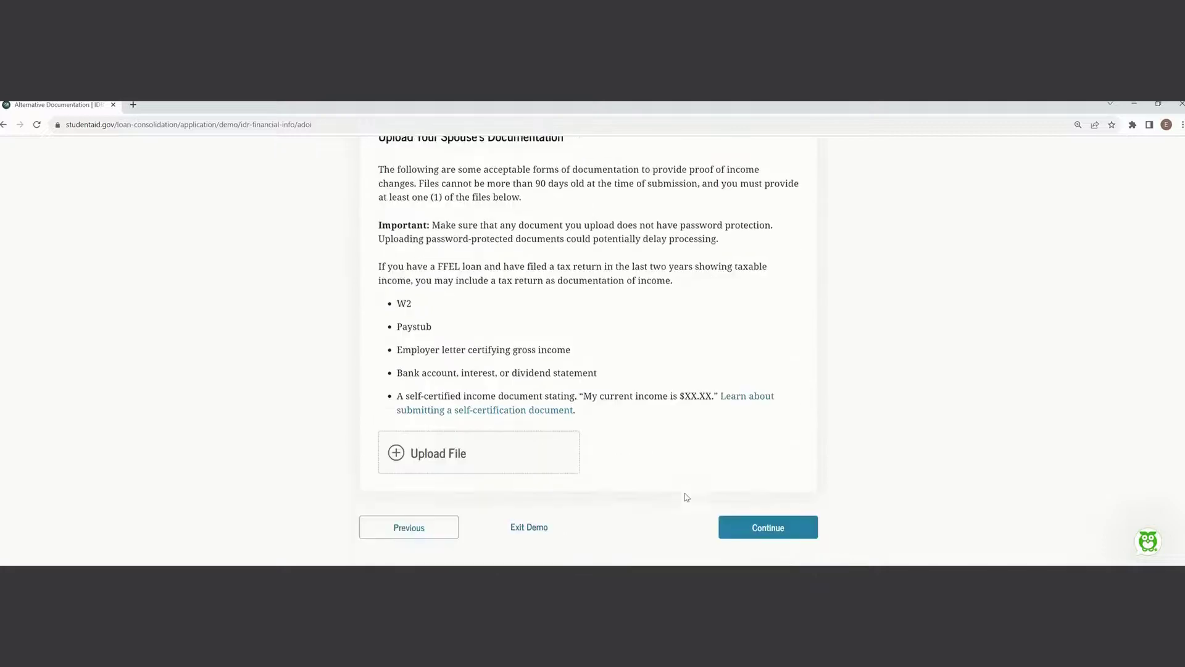
left_click(754, 492)
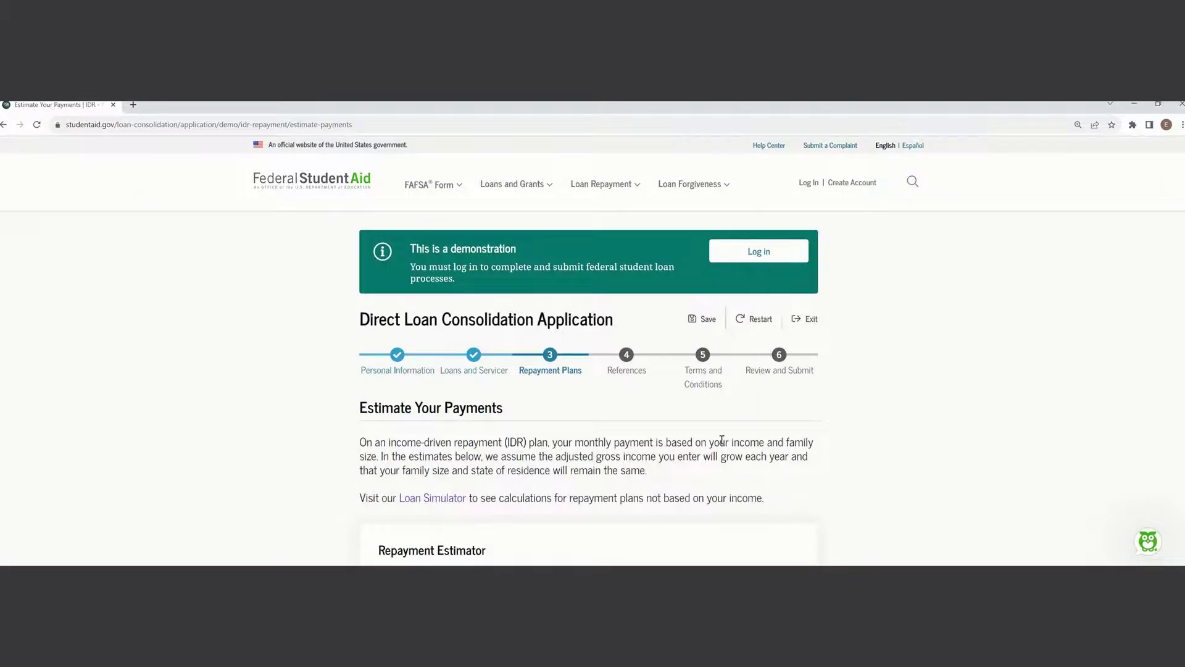
Estimate the payments with an adjusted gross income of 100000 and a spouse's loan balance of 0.
scroll(721, 439, "down", 4)
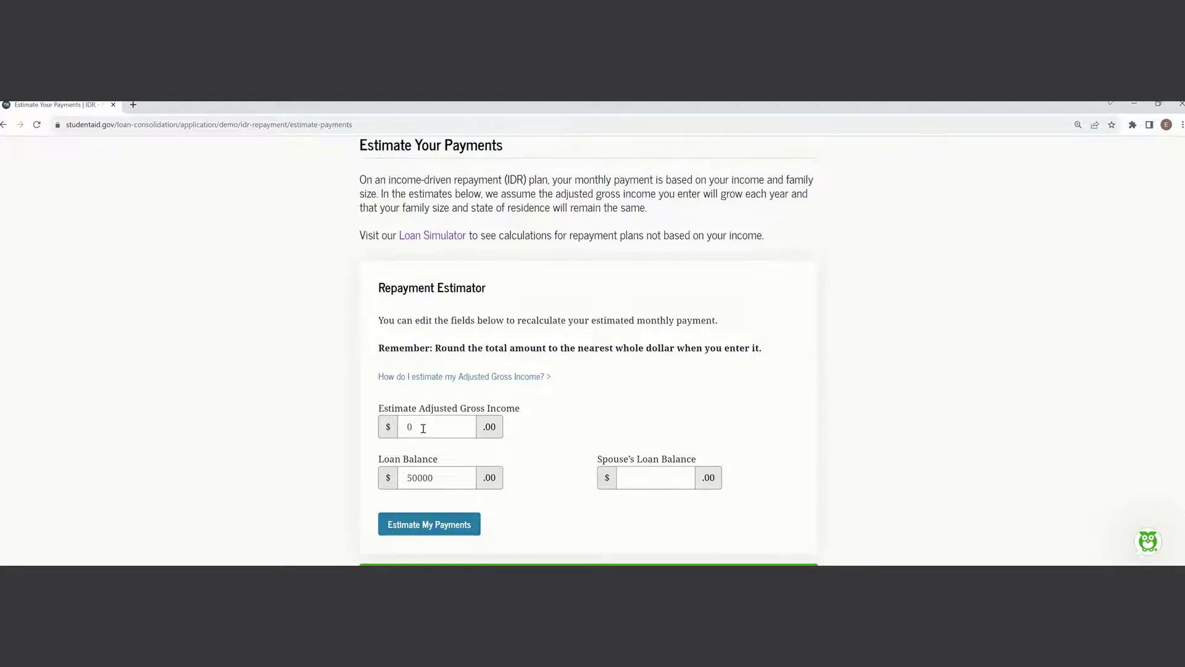
left_click_drag(423, 427, 342, 424)
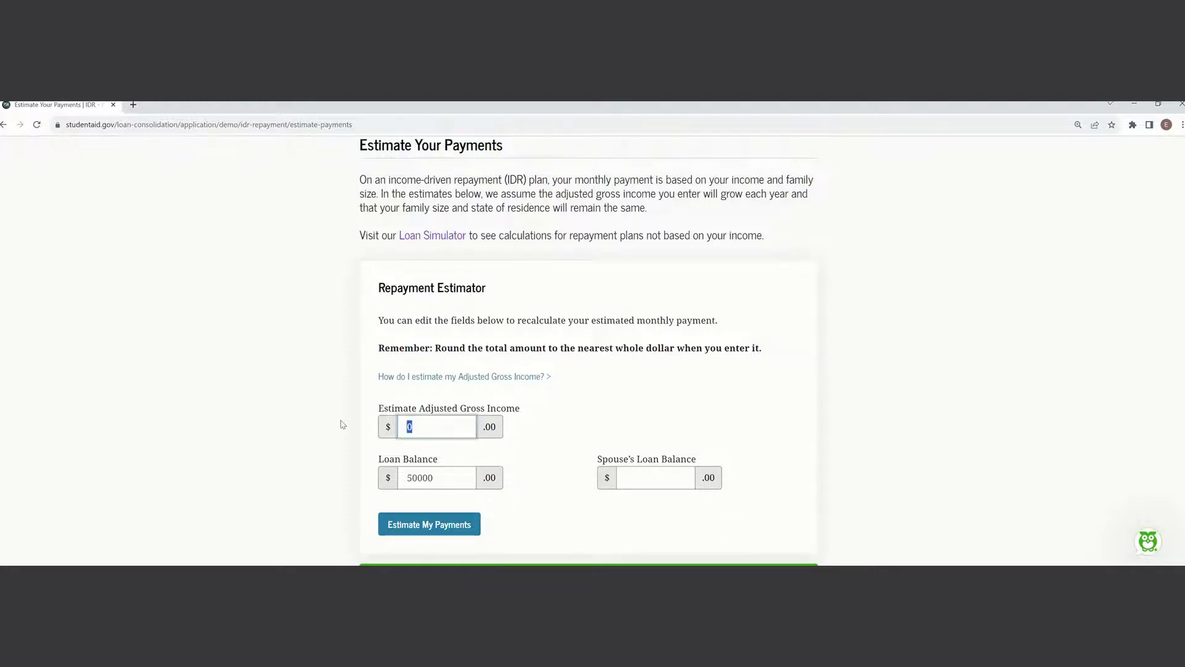
type("100000")
left_click(560, 450)
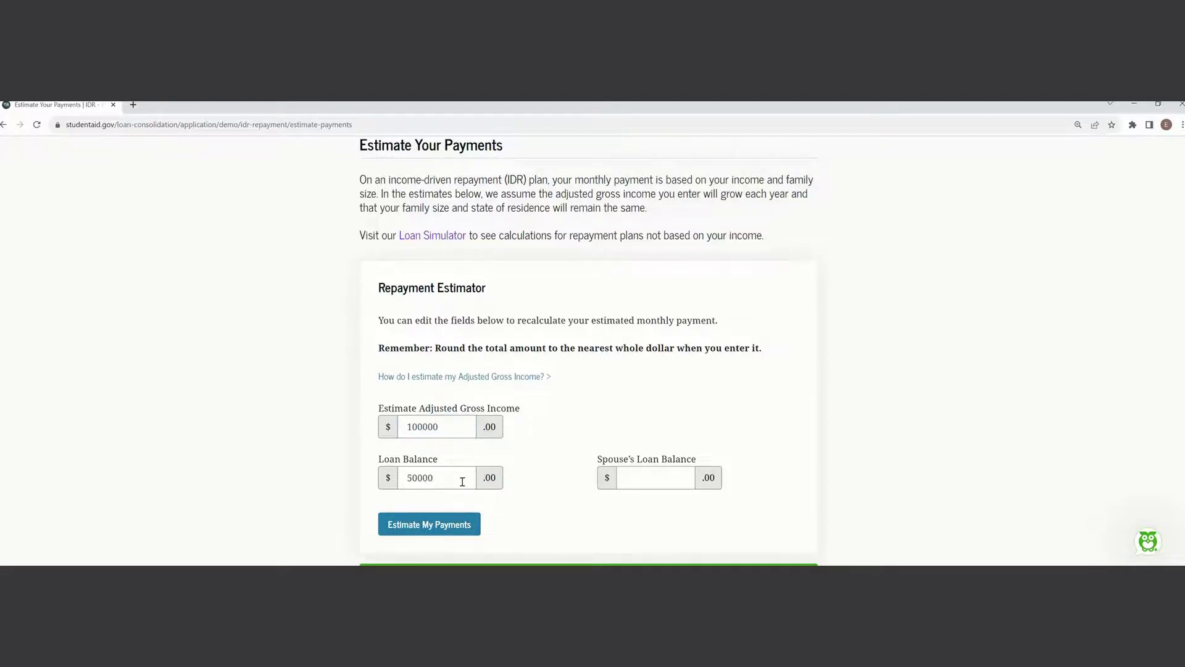
left_click(649, 478)
type("0")
left_click(450, 525)
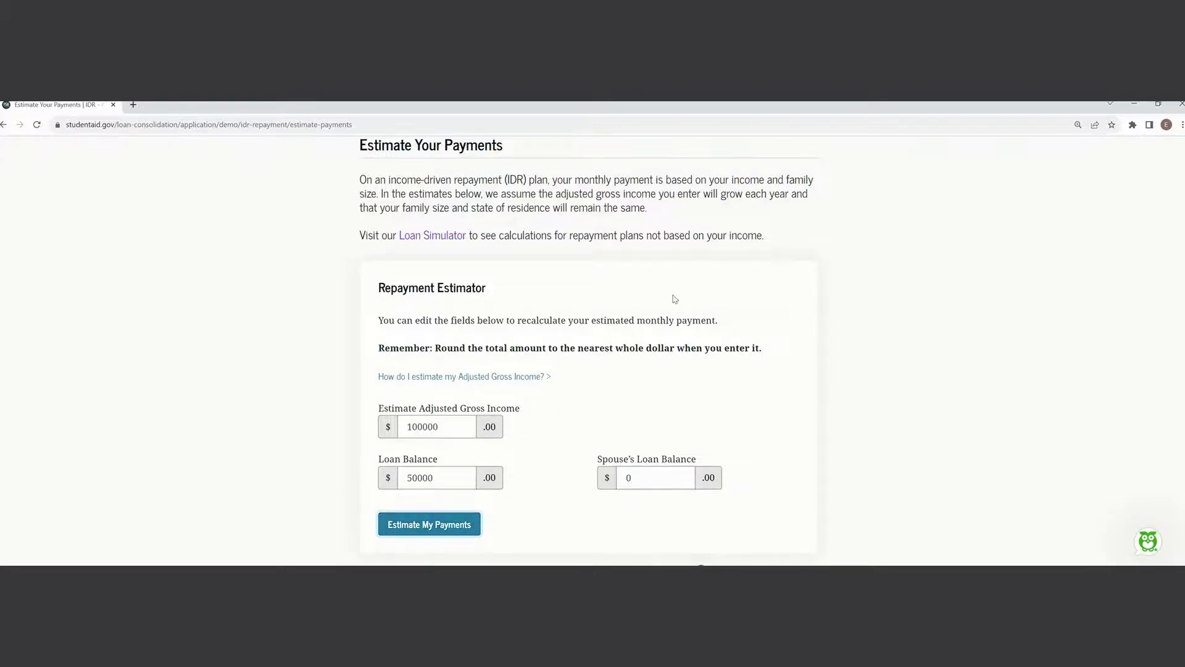
Compare the SAVE and Income-Contingent Repayment estimates, read the servicer notice, and continue to the References section.
scroll(722, 358, "down", 5)
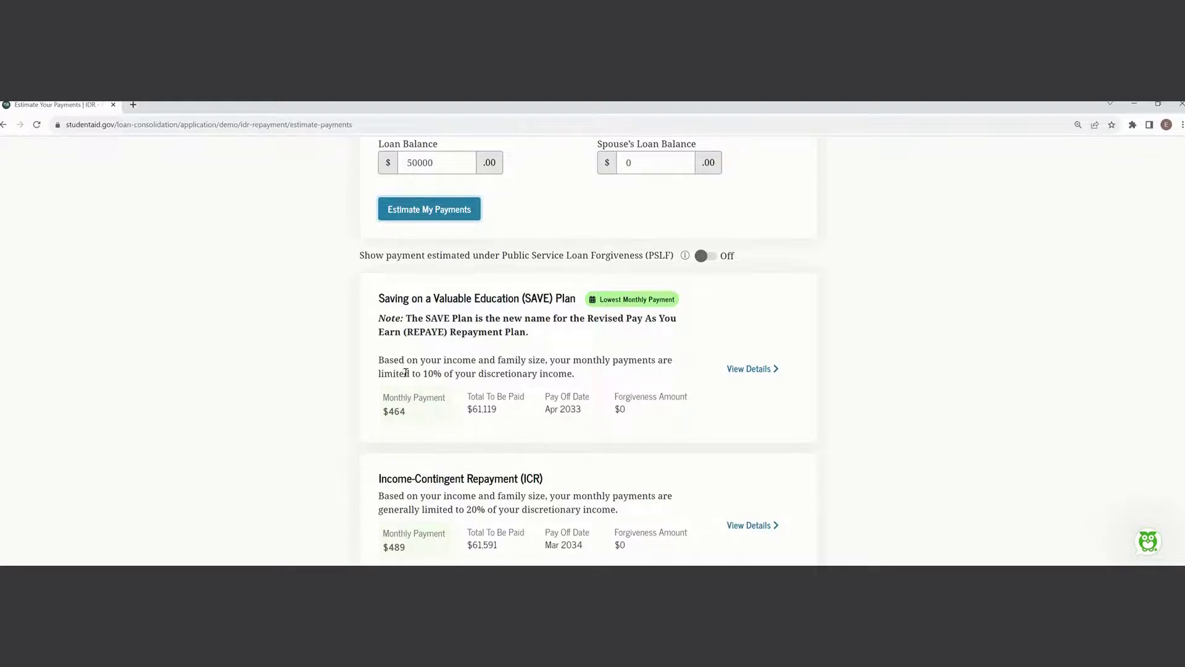
scroll(405, 425, "down", 2)
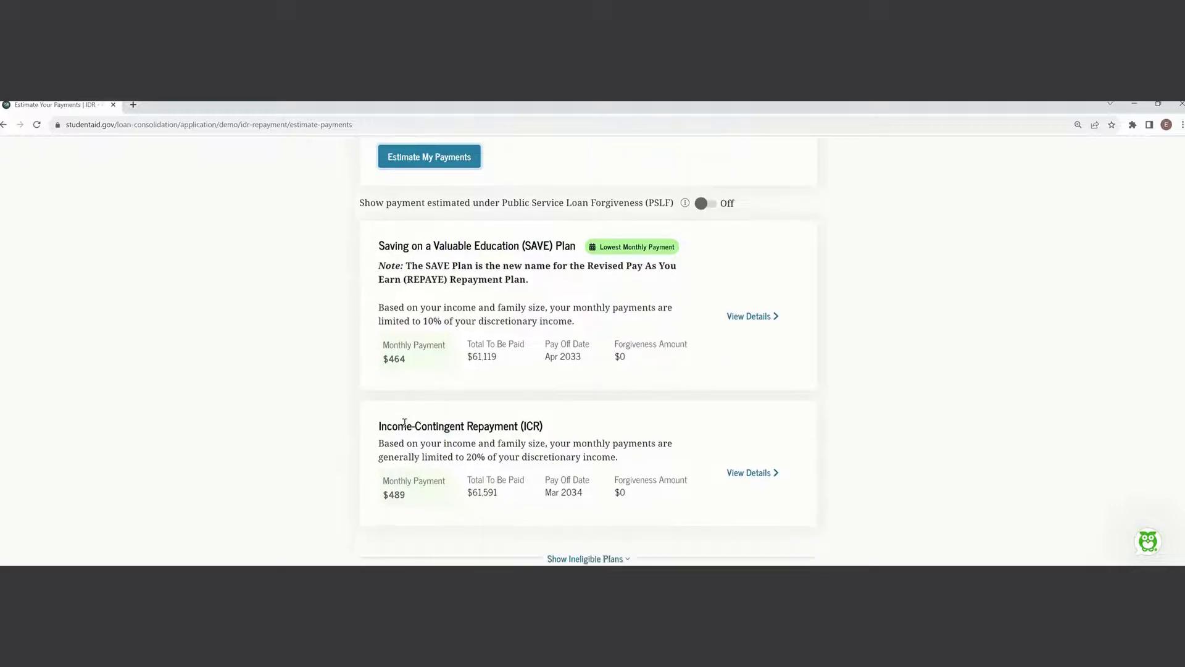
scroll(405, 425, "down", 2)
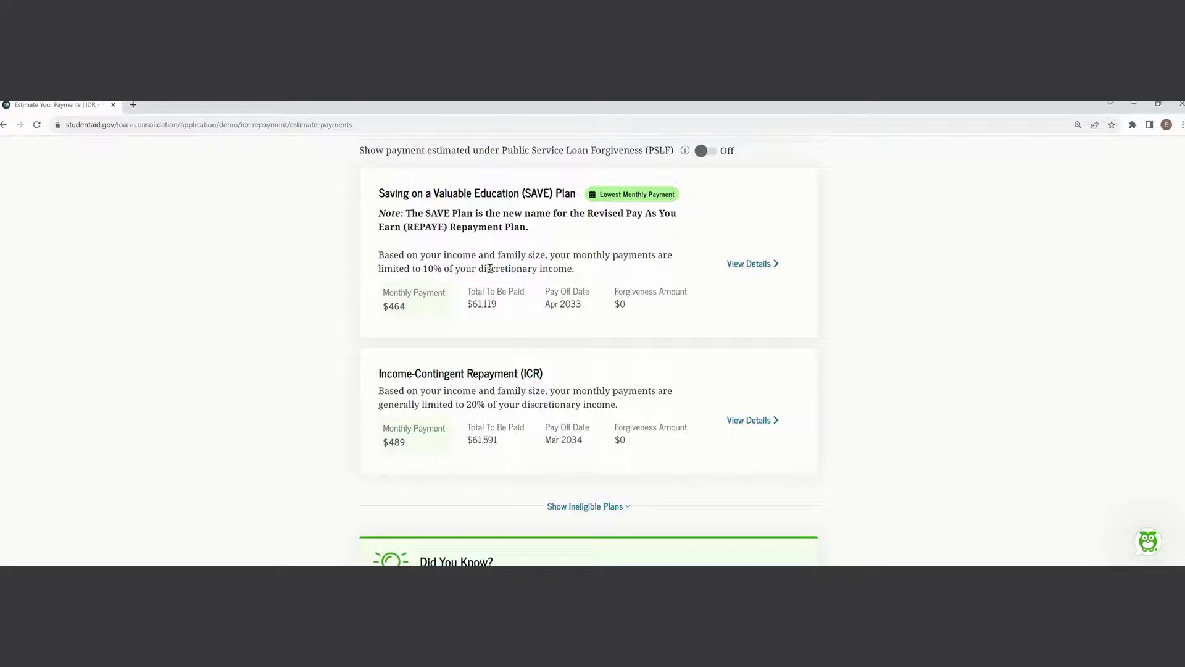
scroll(652, 322, "down", 4)
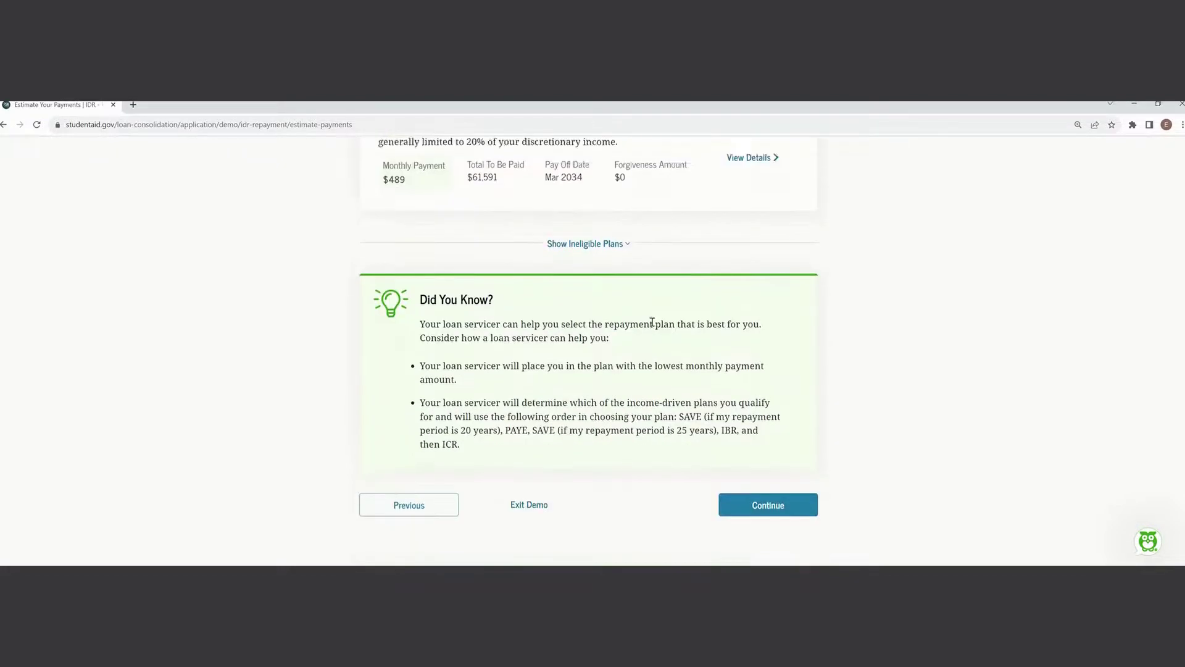
scroll(651, 322, "down", 1)
left_click(786, 441)
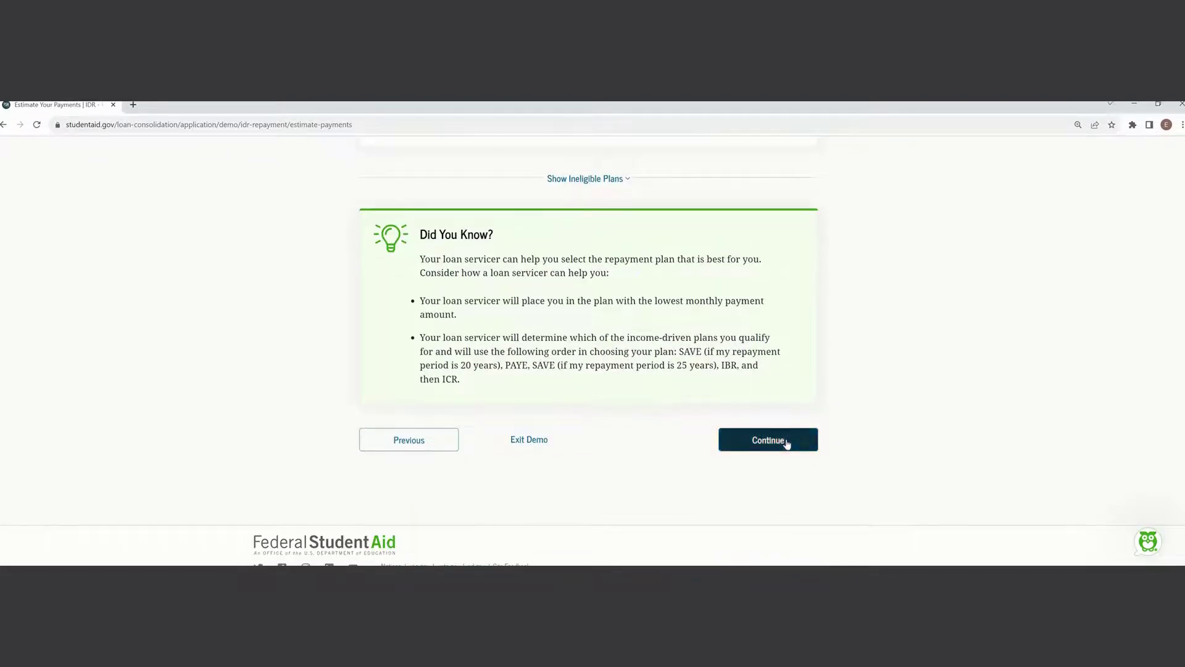
Open the form for adding a new reference and examine its name, relationship, permanent address and contact fields.
scroll(677, 424, "down", 4)
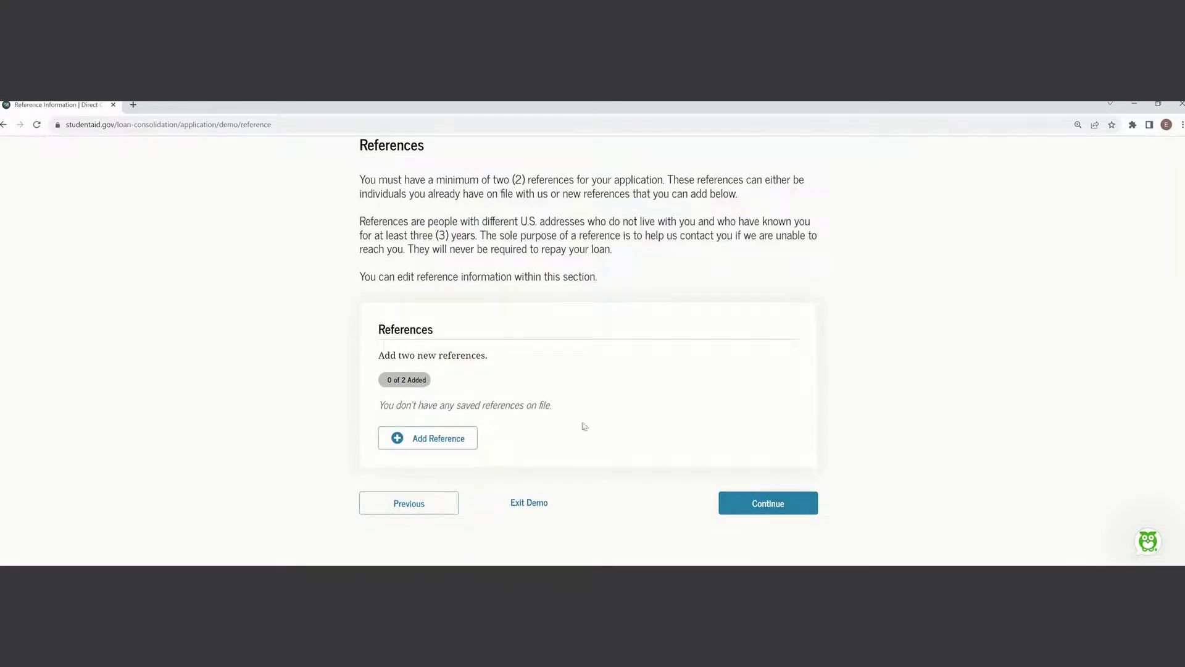
left_click(437, 438)
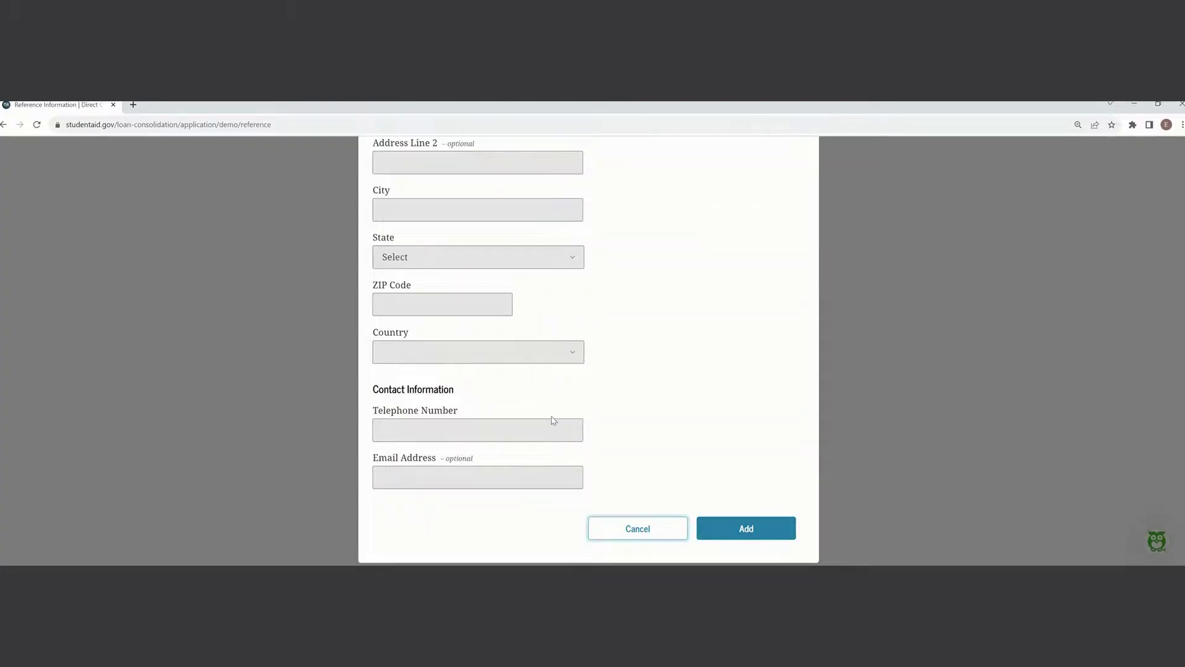
scroll(553, 420, "up", 5)
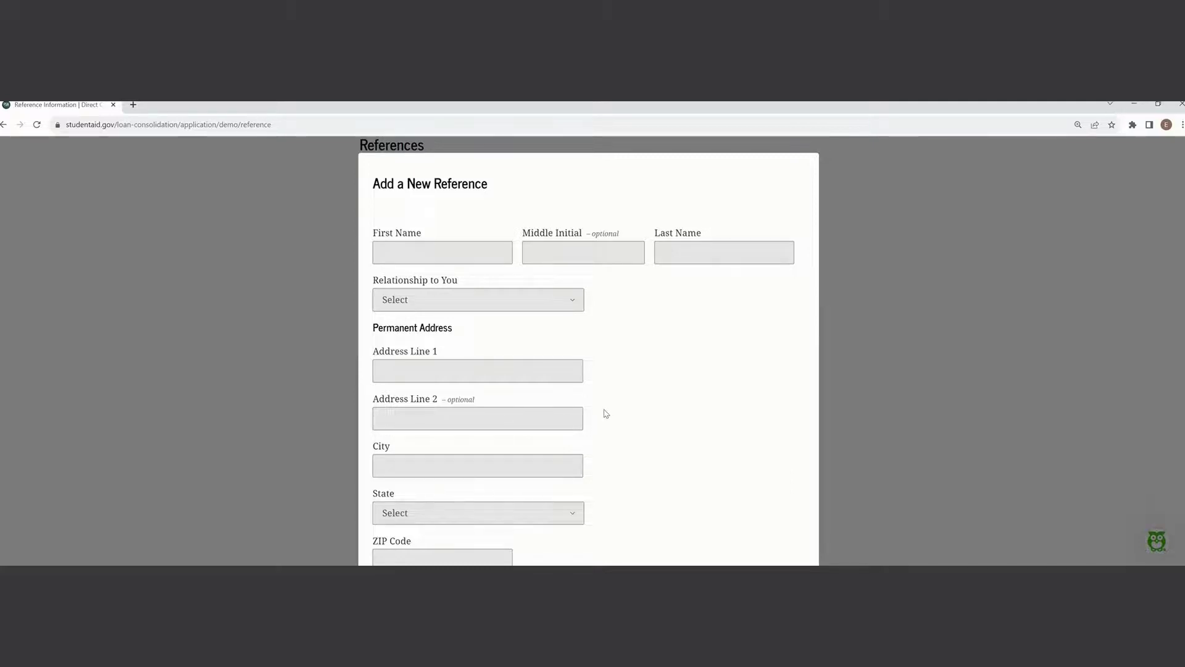
scroll(605, 413, "down", 1)
scroll(564, 336, "down", 1)
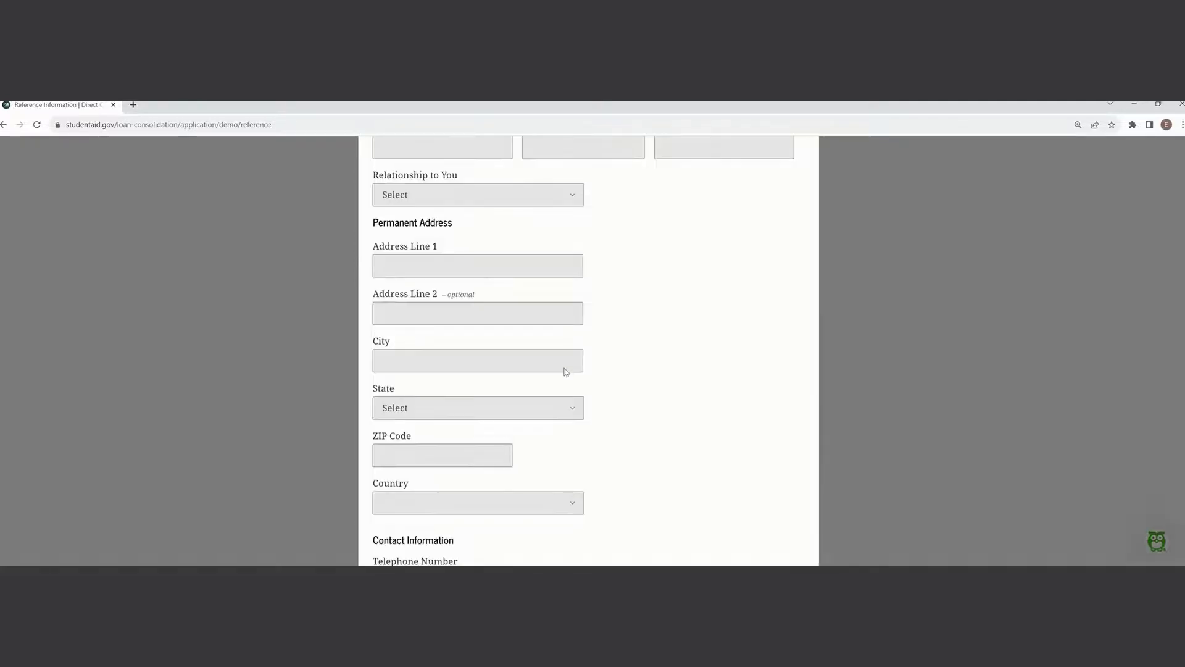
scroll(569, 398, "down", 2)
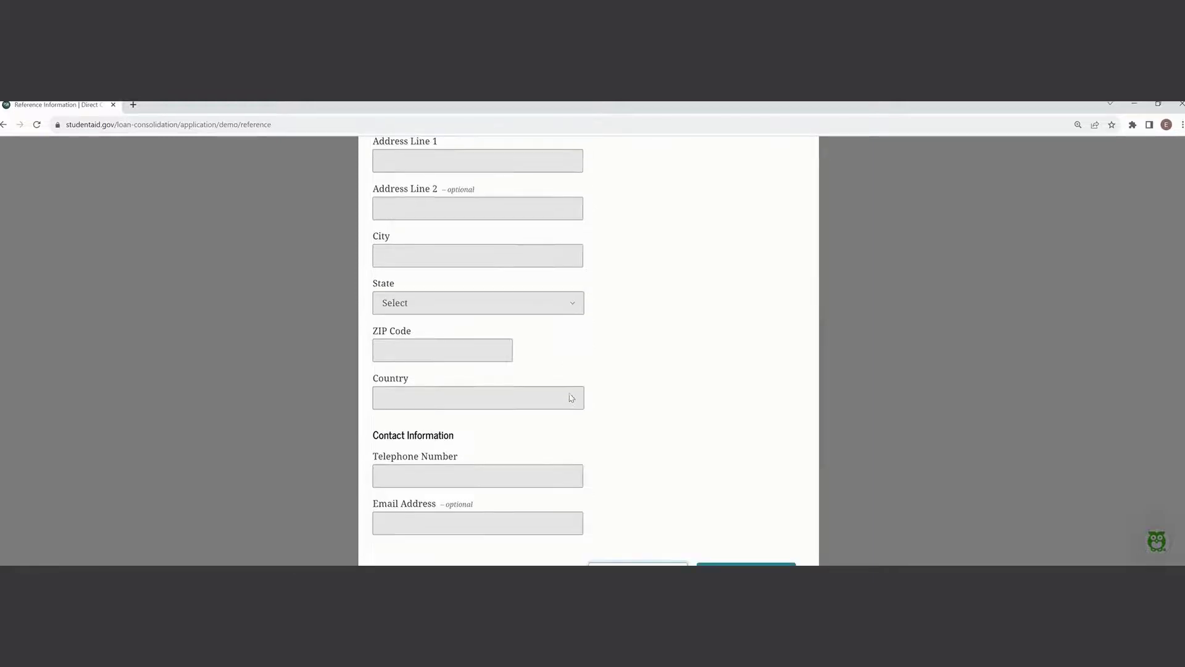
Cancel the new reference without filling it in and continue from References to Terms and Conditions.
scroll(568, 398, "down", 1)
left_click(623, 538)
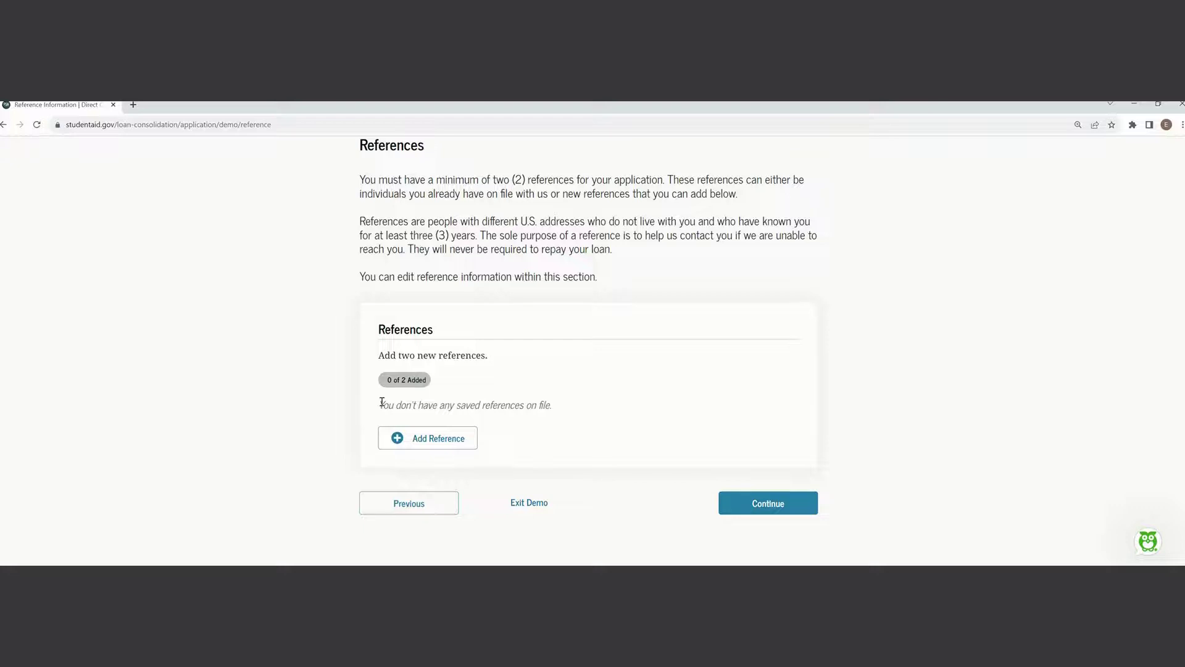
left_click(738, 510)
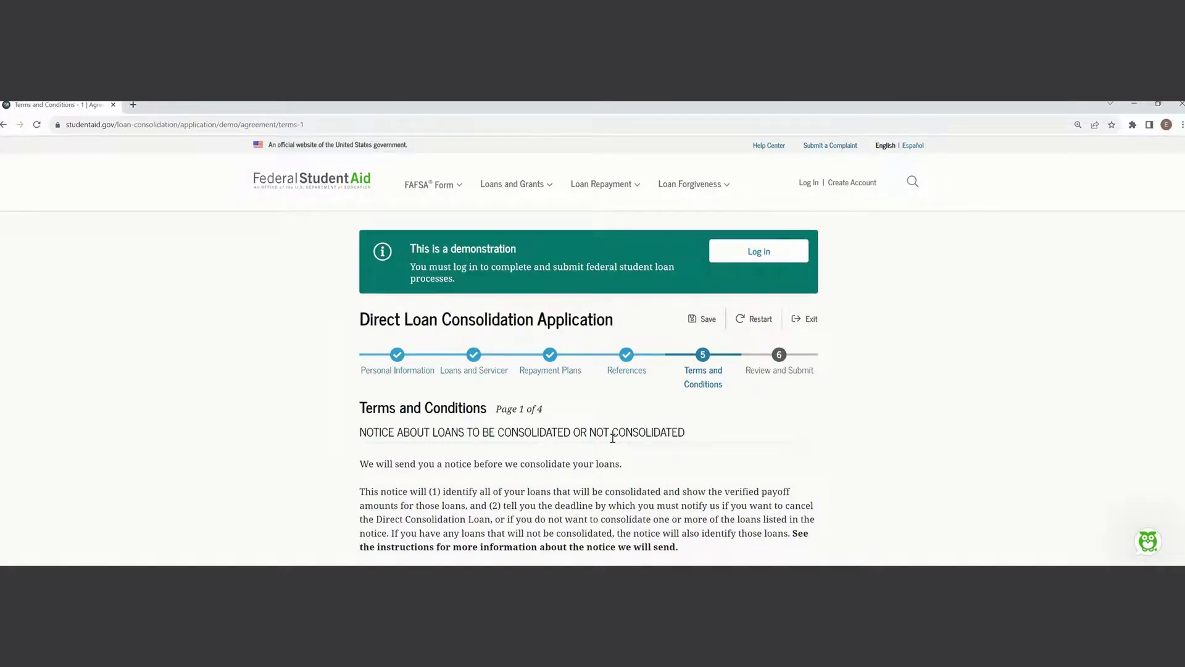
Read through the borrower understandings, certifications and authorizations on page 1 of the Terms and Conditions and continue to page 2.
scroll(709, 442, "down", 10)
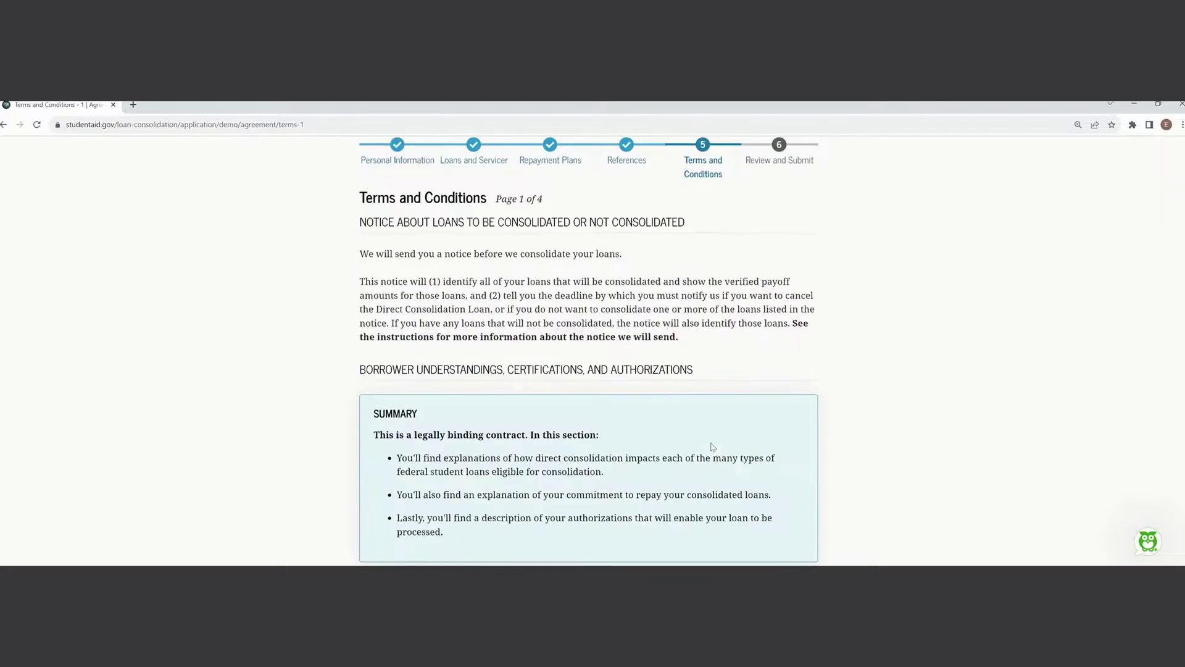
scroll(712, 447, "down", 9)
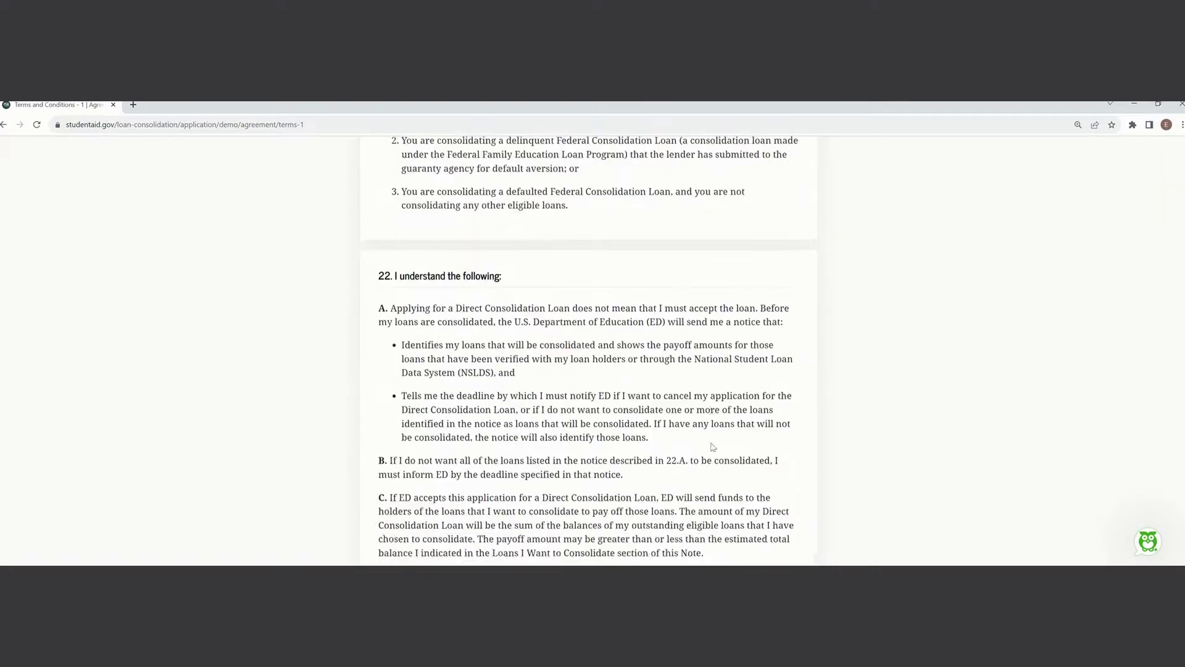
scroll(711, 443, "down", 10)
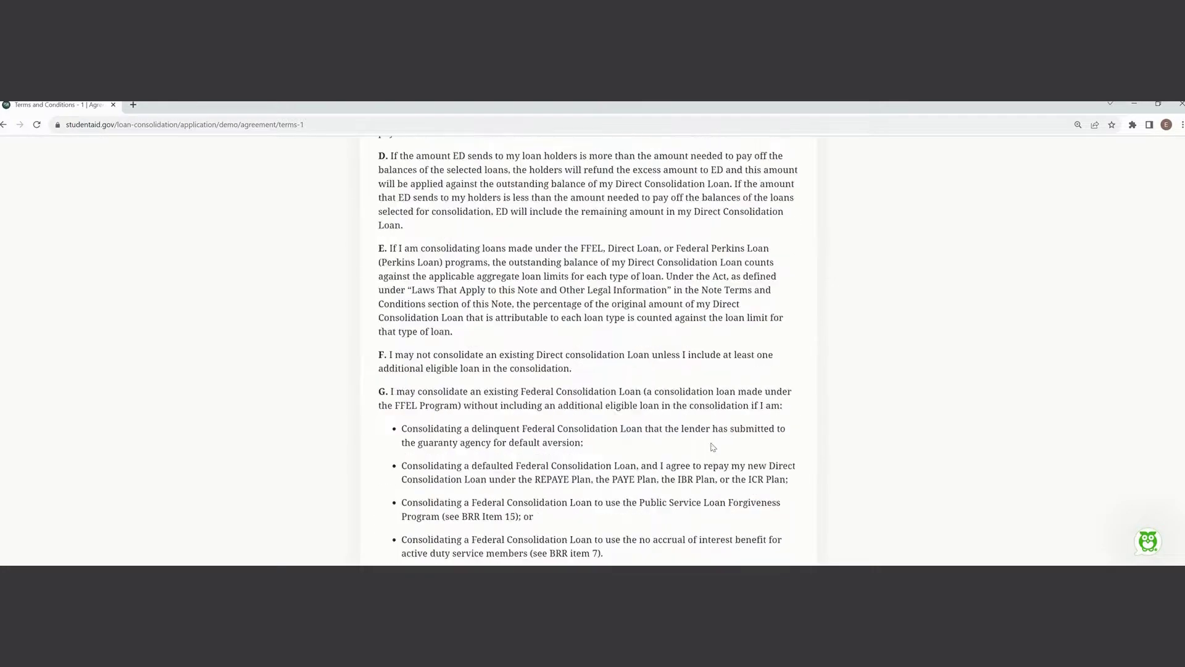
scroll(714, 445, "down", 10)
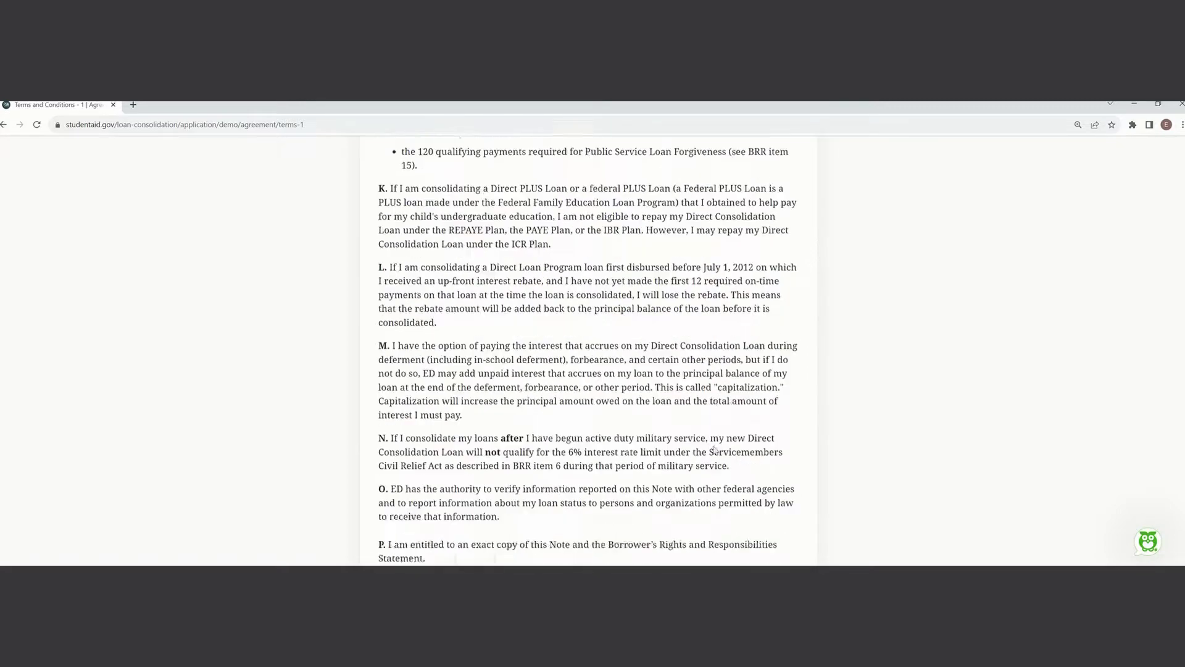
scroll(715, 450, "down", 3)
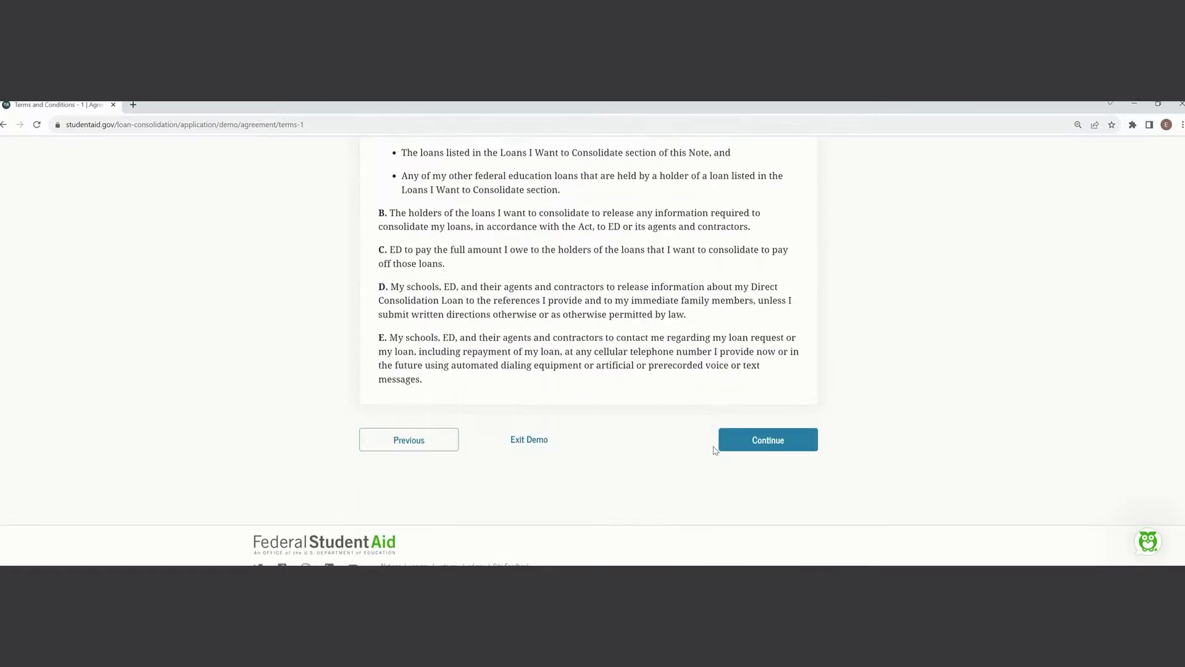
left_click(755, 440)
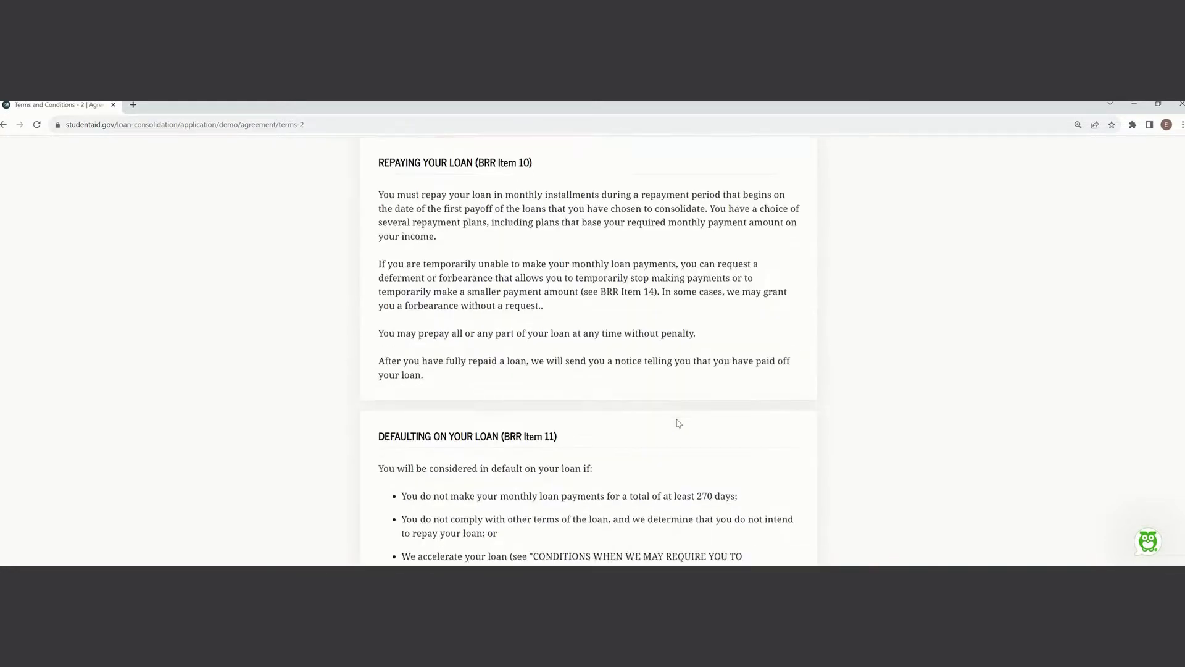
Skim pages 2 and 3 of the Terms and Conditions and continue to page 4.
scroll(677, 421, "down", 3)
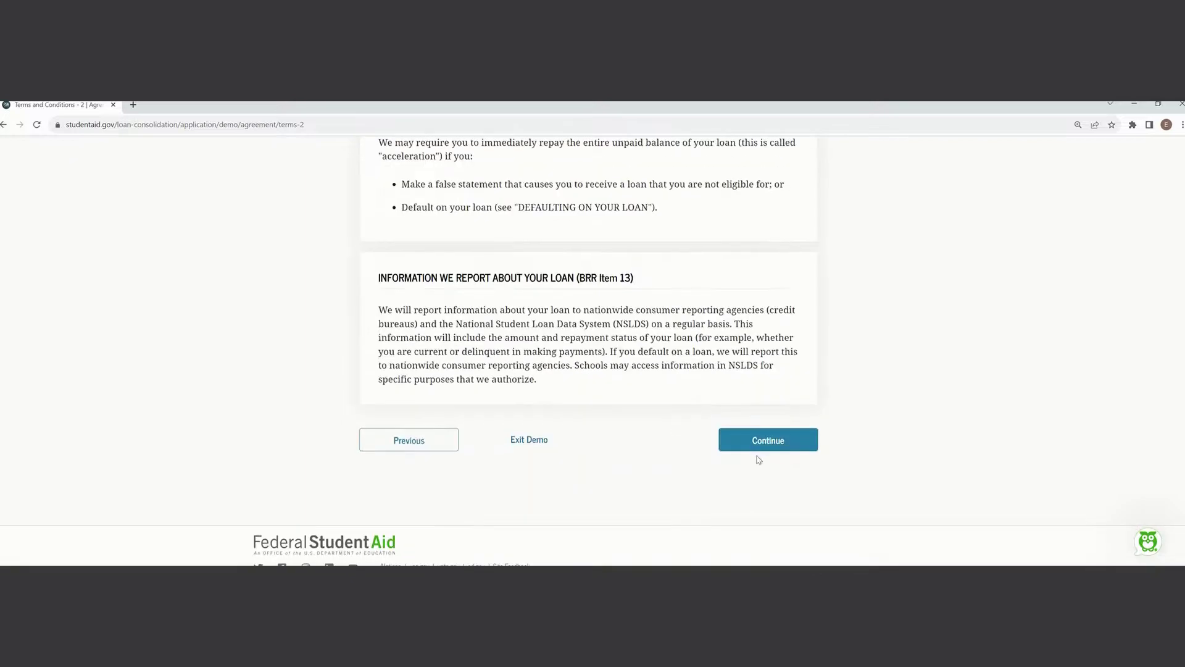
left_click(768, 440)
scroll(662, 422, "down", 3)
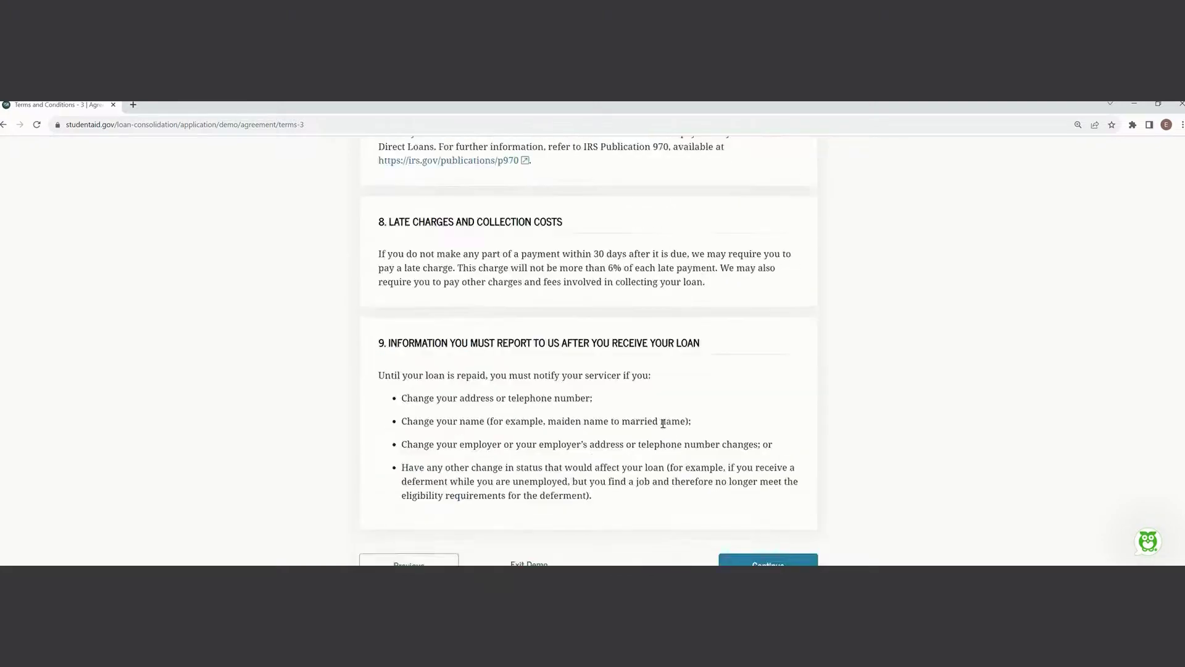
scroll(663, 423, "down", 2)
left_click(735, 445)
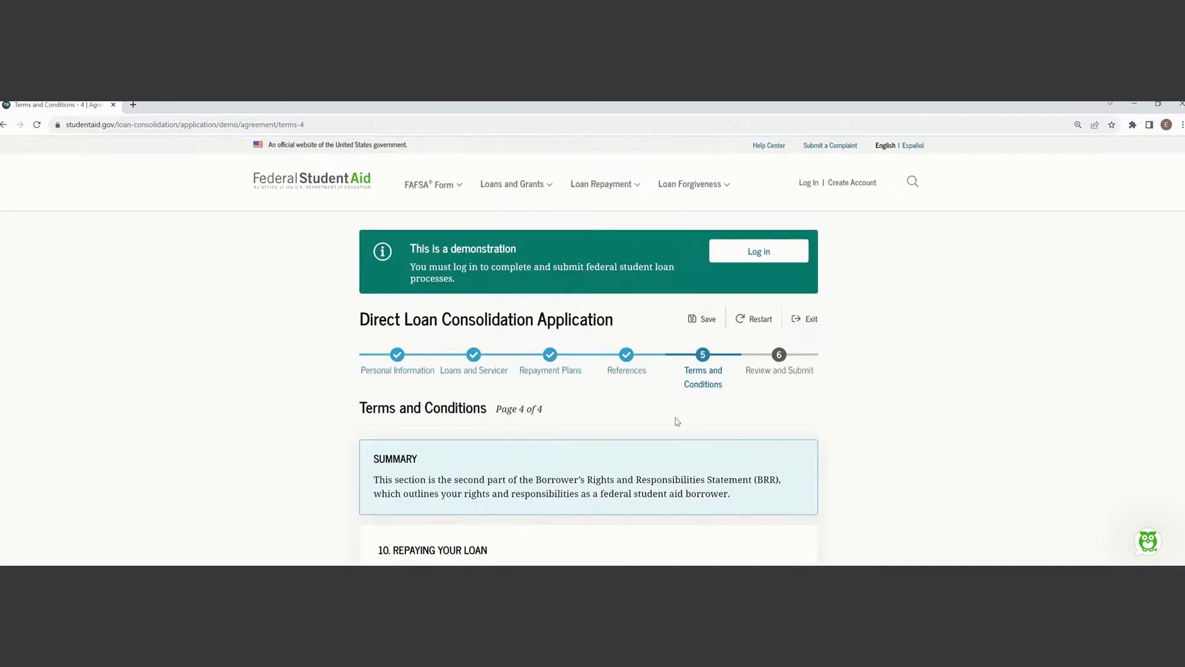
Go through page 4, agree to the terms and conditions of the Note, and continue to Review and Submit.
scroll(677, 422, "down", 4)
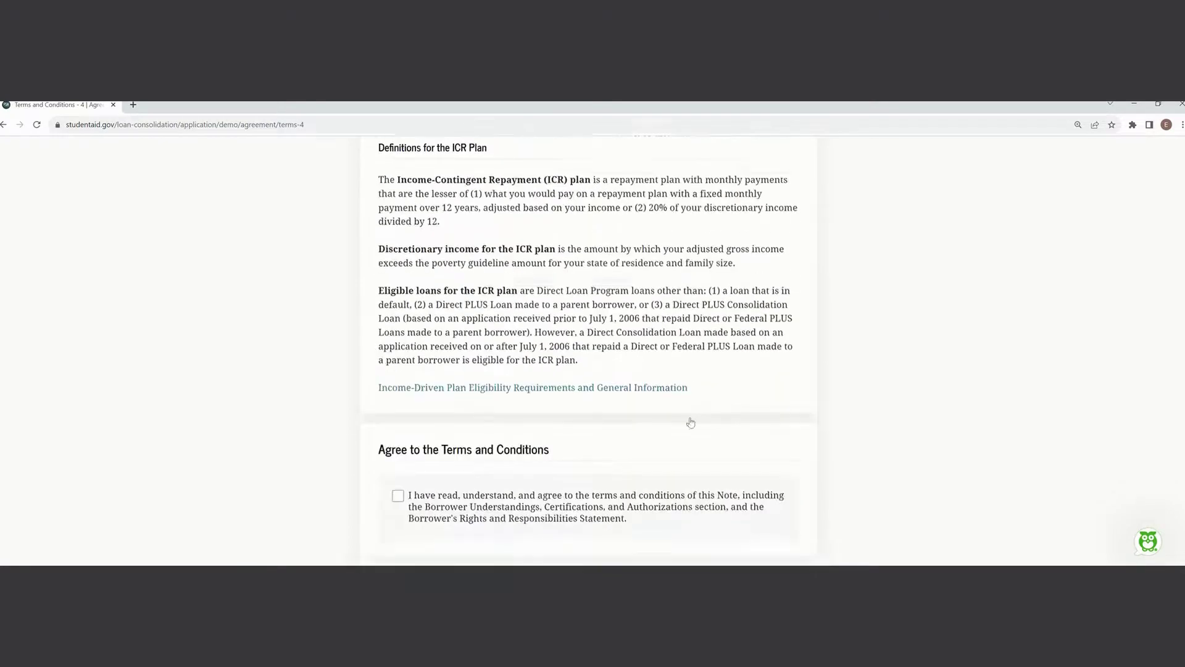
scroll(690, 423, "down", 2)
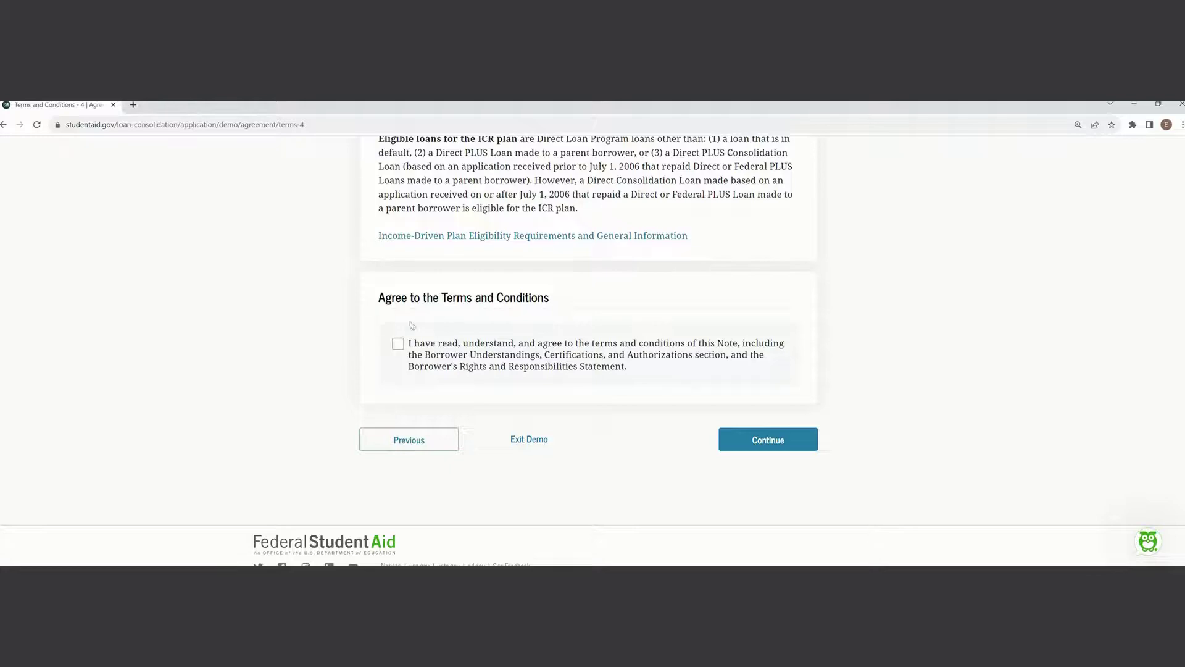
left_click(398, 346)
left_click(750, 439)
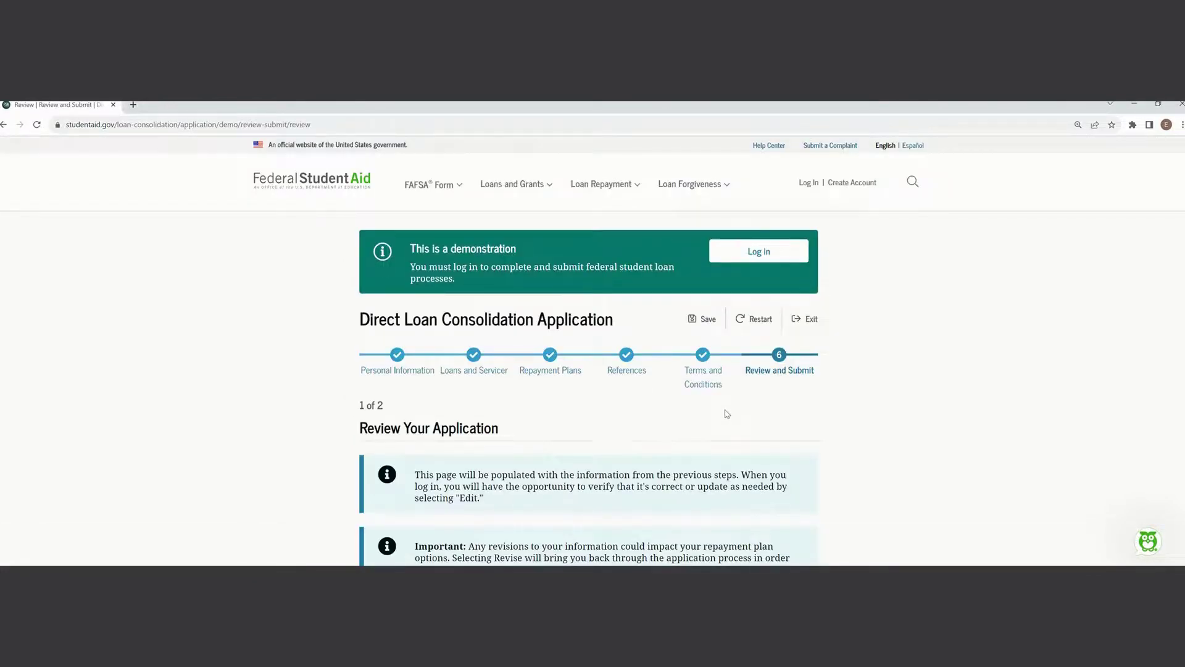
Review the application summary, examining the notices, the Contact Information section and the Loans & Servicer section down to the consolidated loan details.
scroll(727, 413, "down", 4)
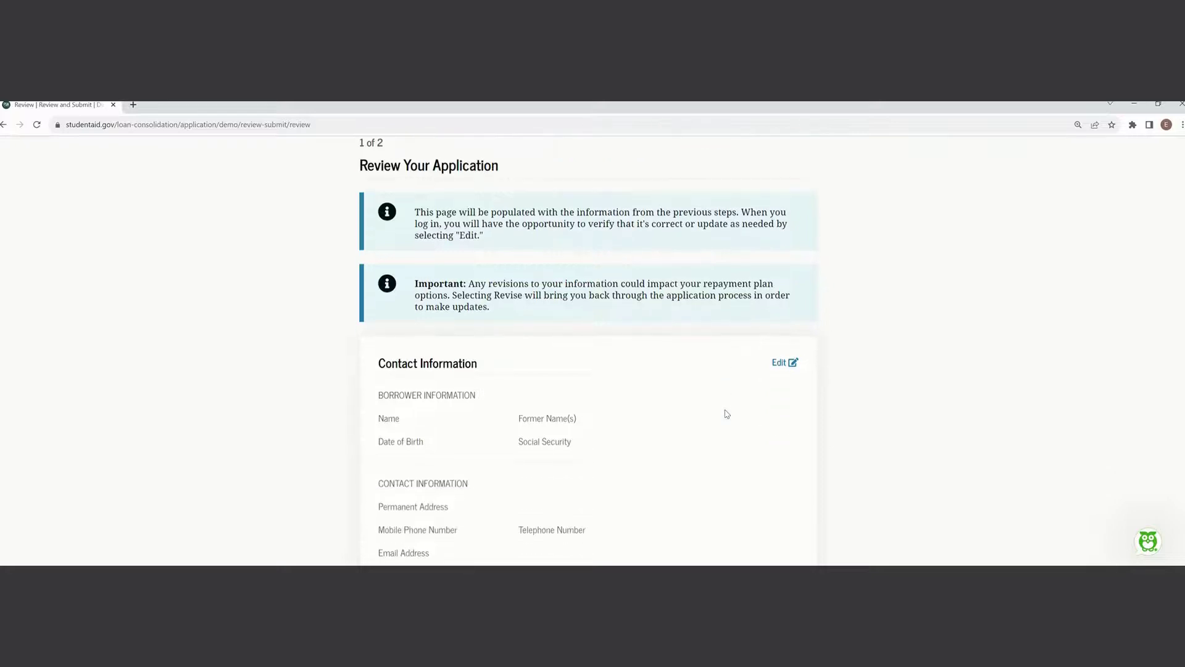
scroll(727, 414, "up", 3)
scroll(758, 455, "down", 1)
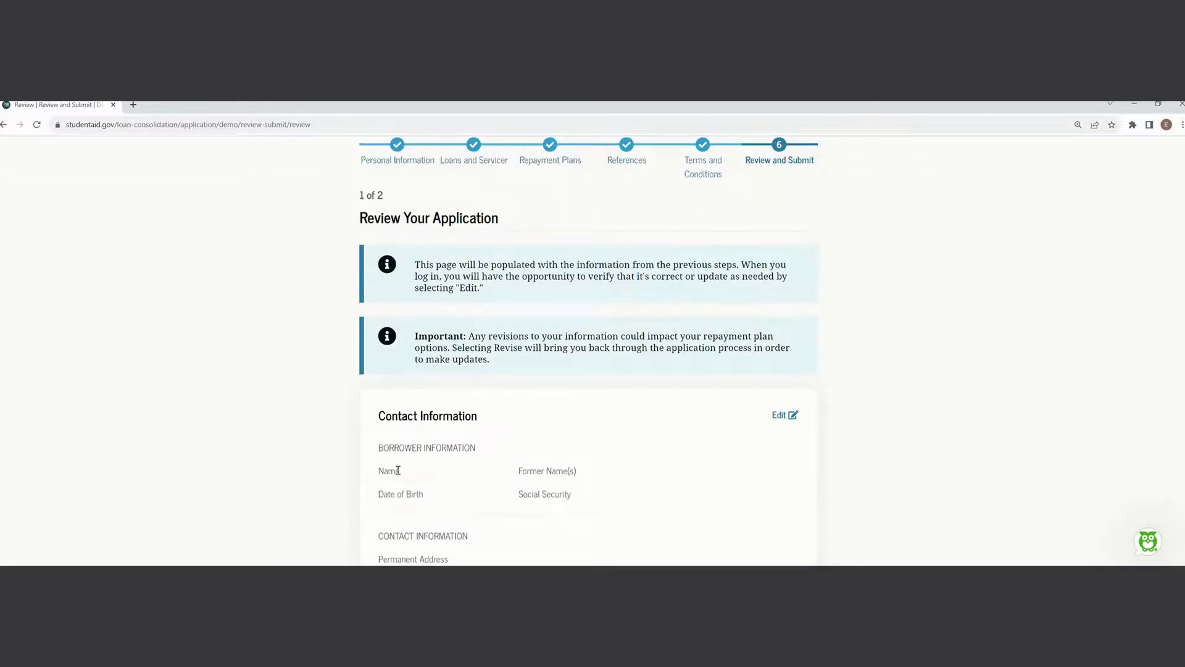
scroll(571, 510, "down", 3)
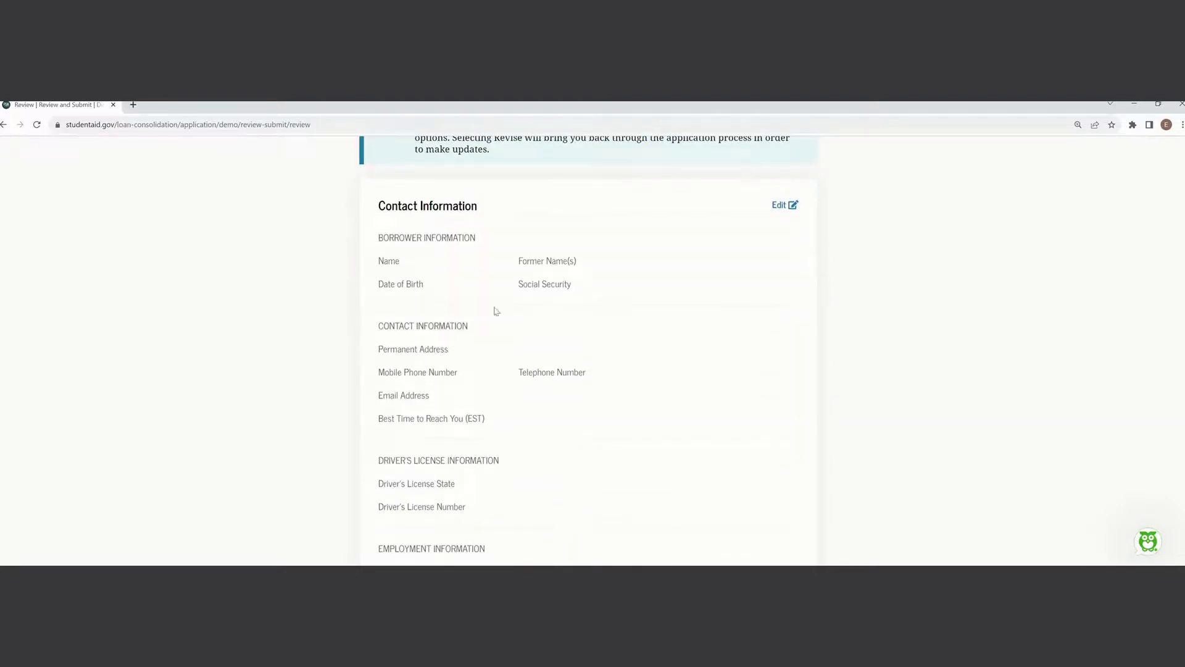
scroll(539, 442, "down", 2)
scroll(541, 442, "down", 3)
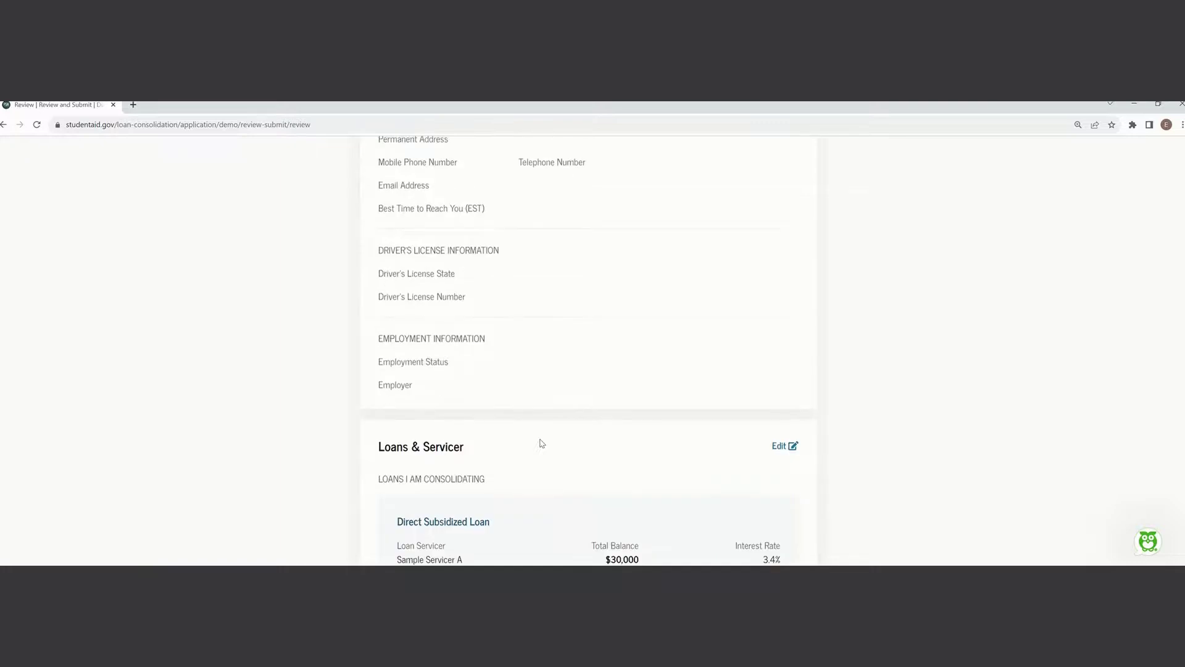
scroll(541, 442, "down", 1)
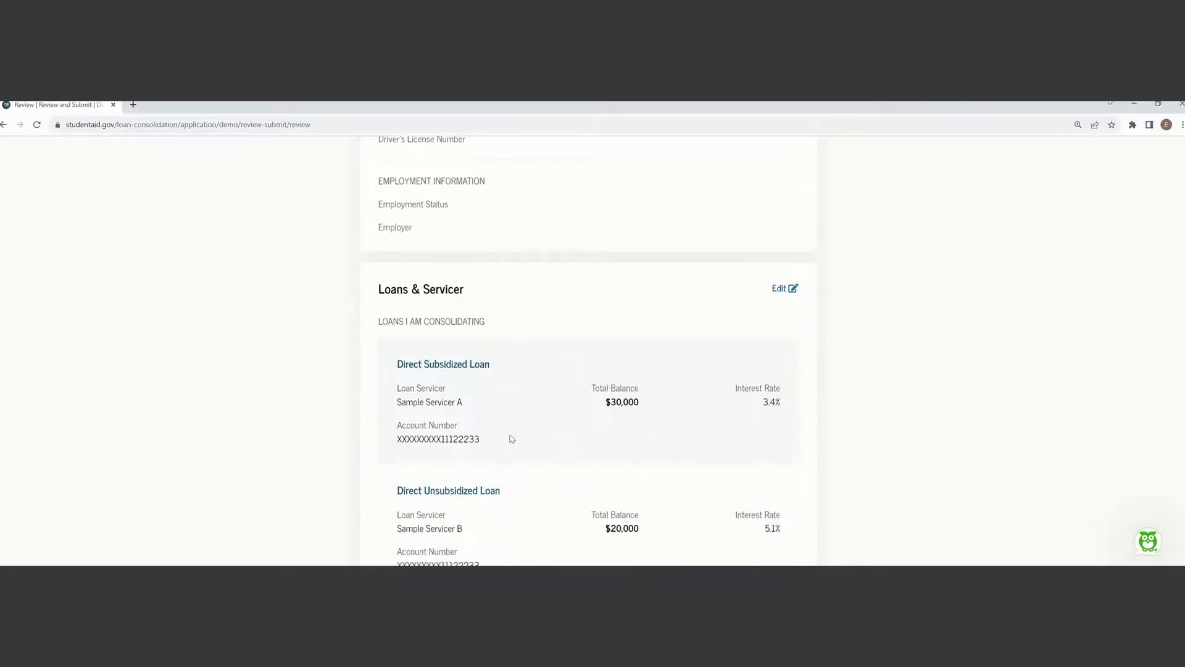
scroll(501, 508, "down", 2)
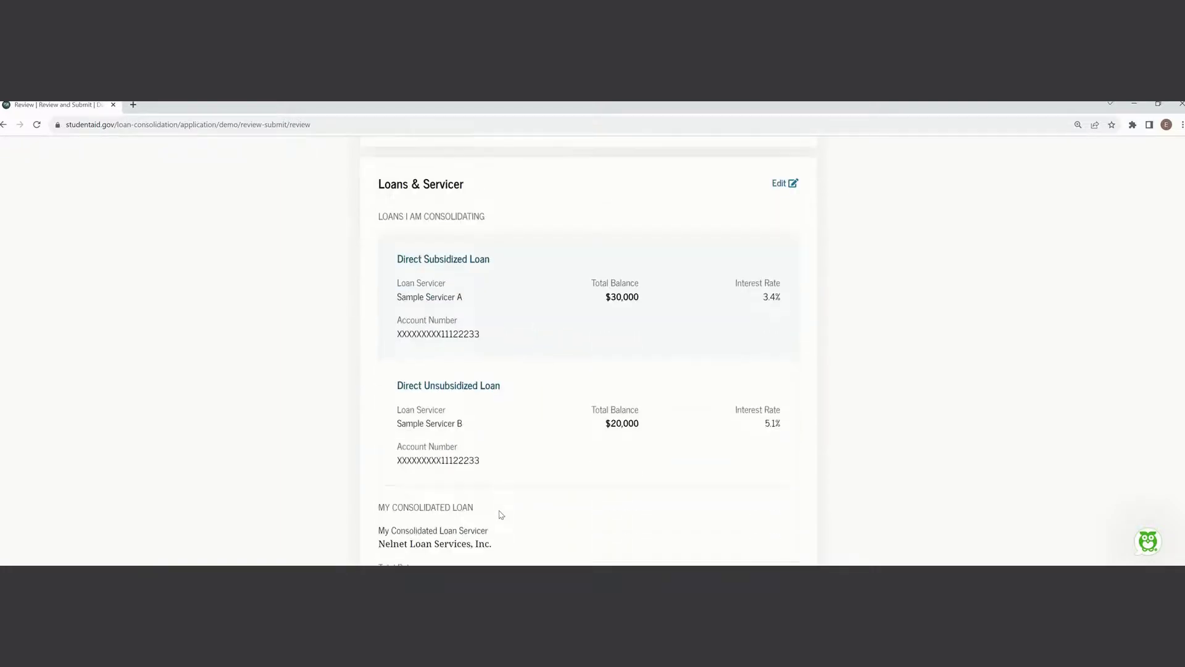
scroll(648, 476, "down", 3)
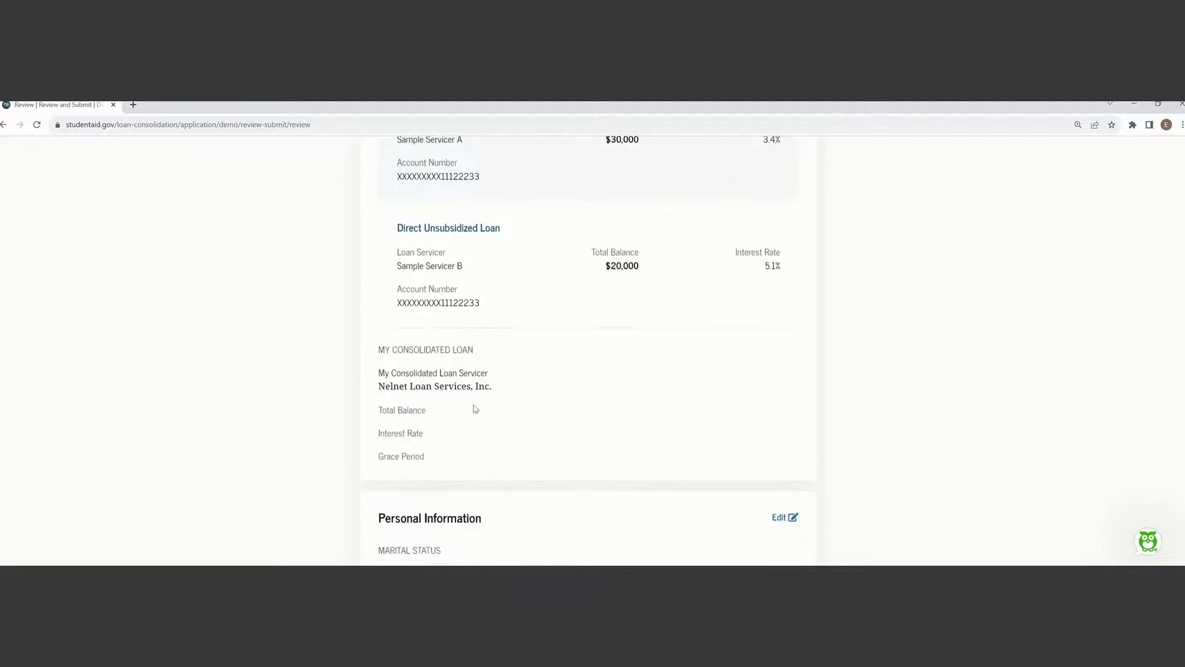